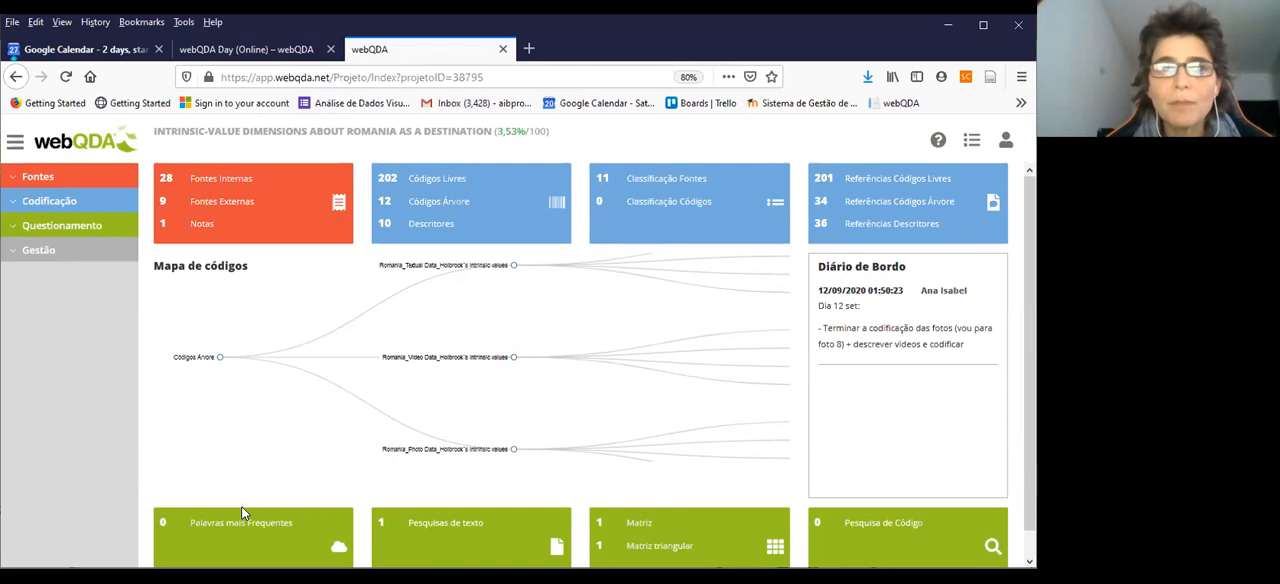
Open the Photos_Facebook_DMO_Romania folder in the project's internal sources (Fontes Internas)
click(37, 181)
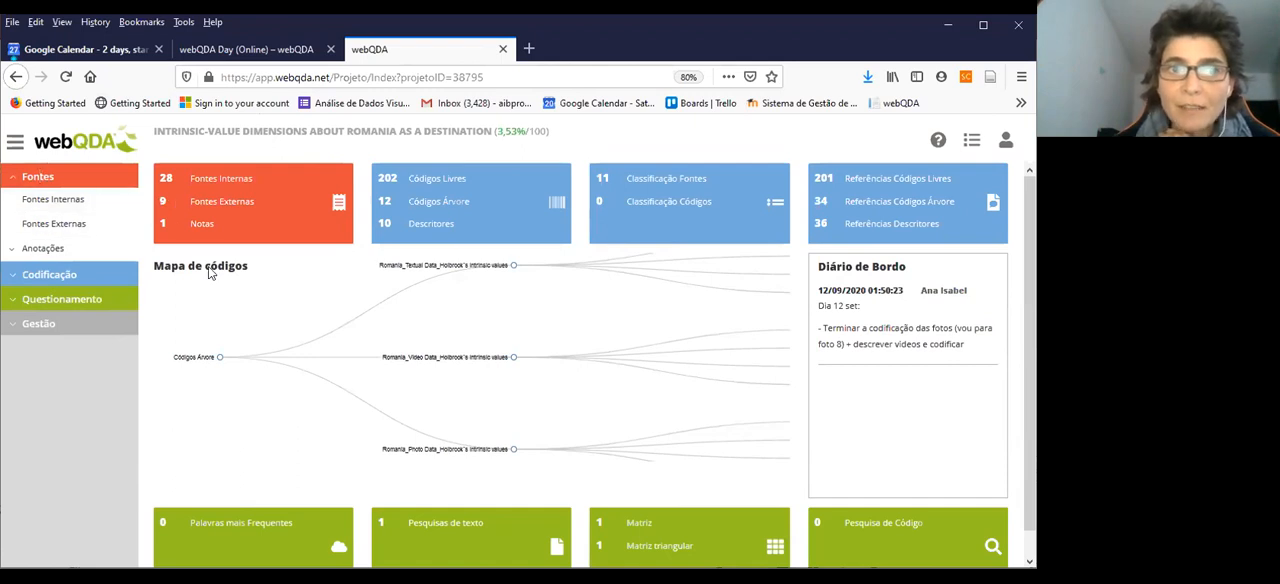
click(58, 202)
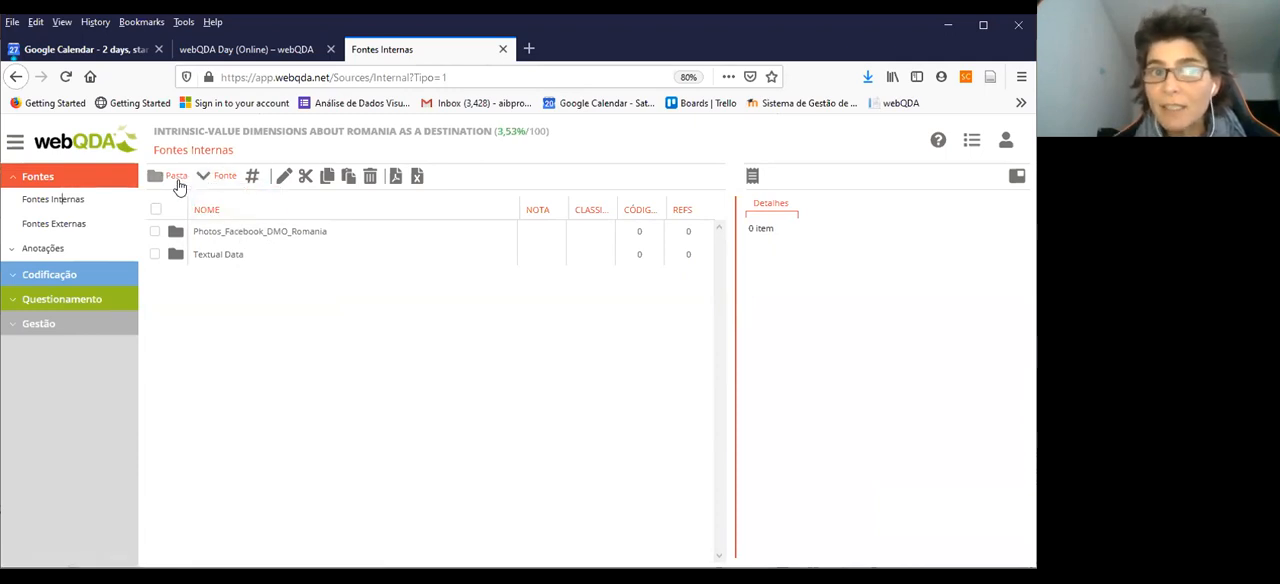
double_click(212, 236)
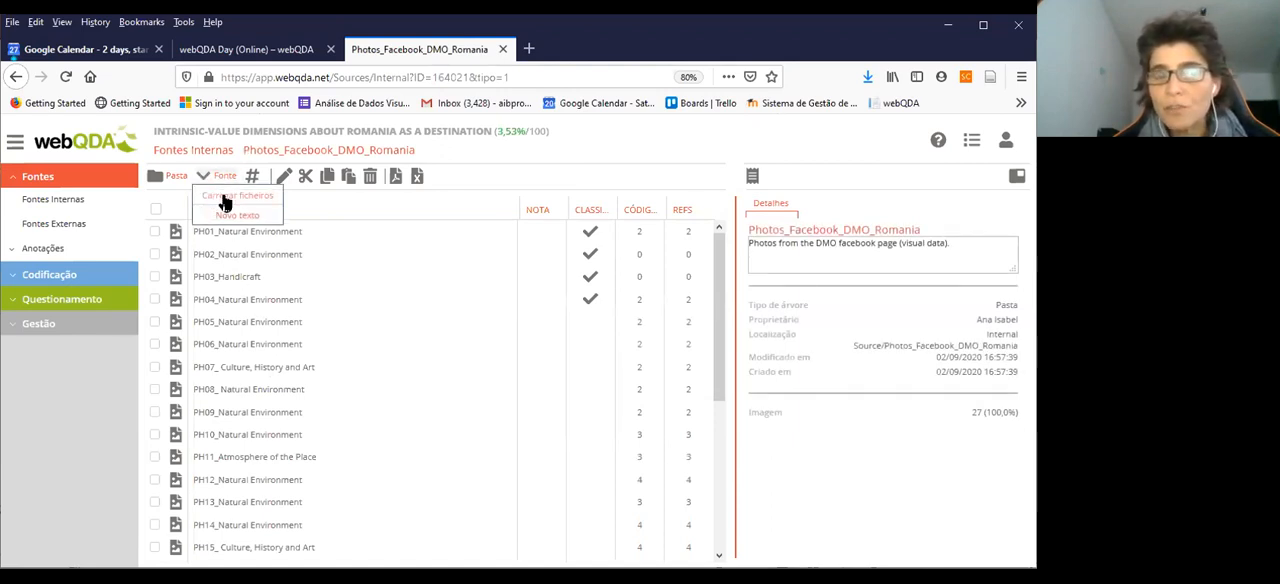
Try to load a photo file from the computer into the Photos_Facebook_DMO_Romania folder, and cancel the upload
click(224, 198)
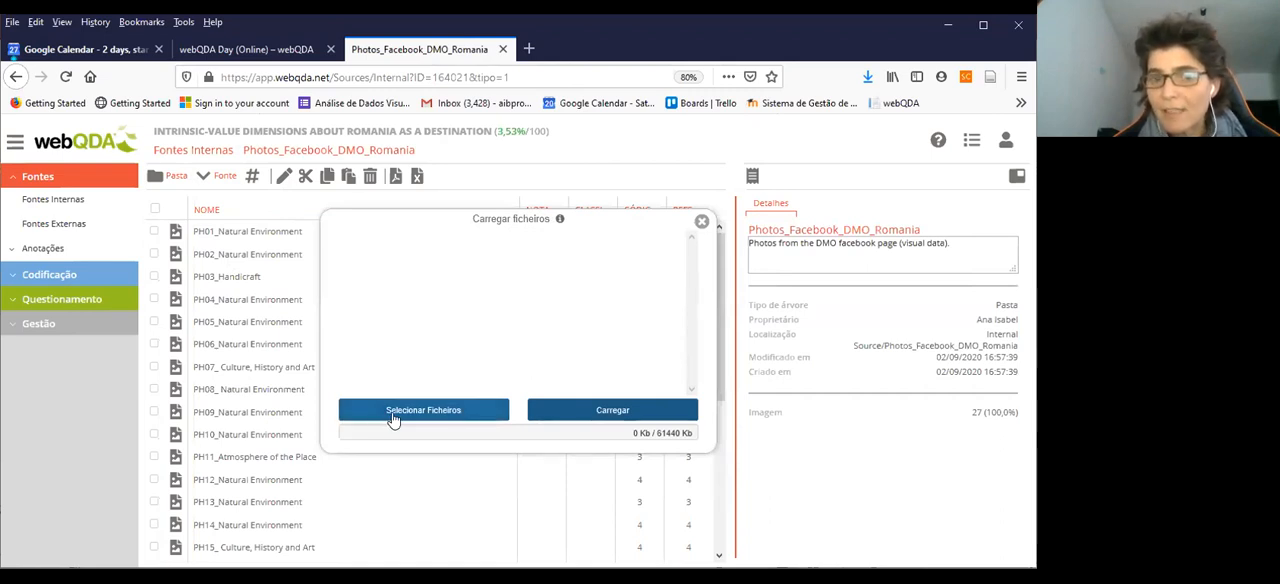
click(392, 410)
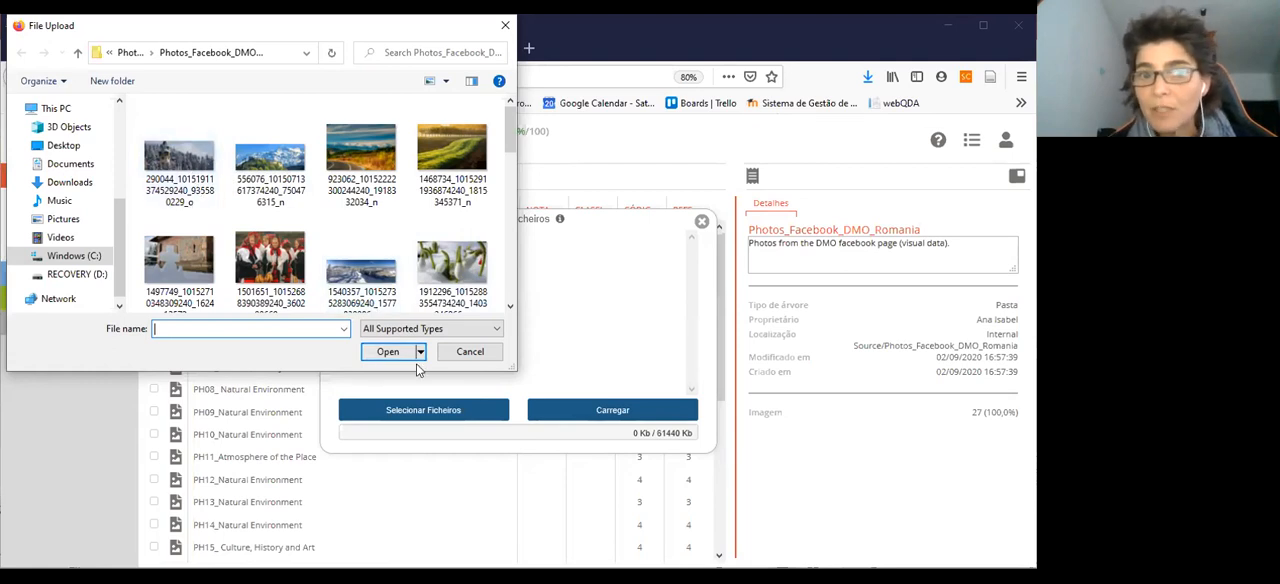
click(192, 166)
click(267, 172)
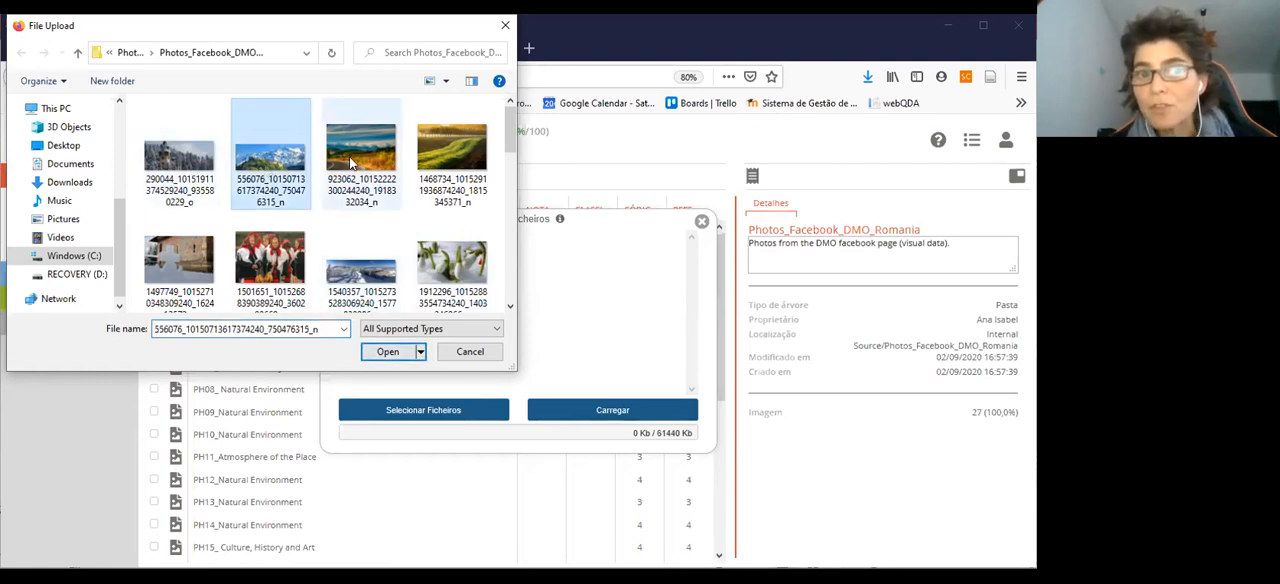
click(456, 354)
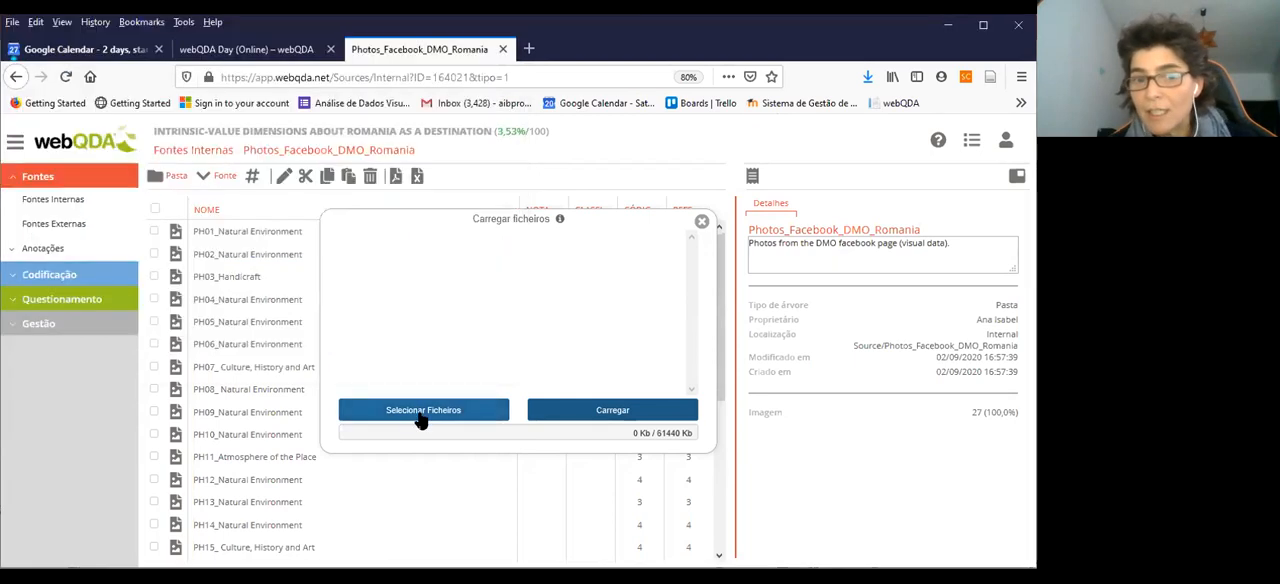
click(701, 222)
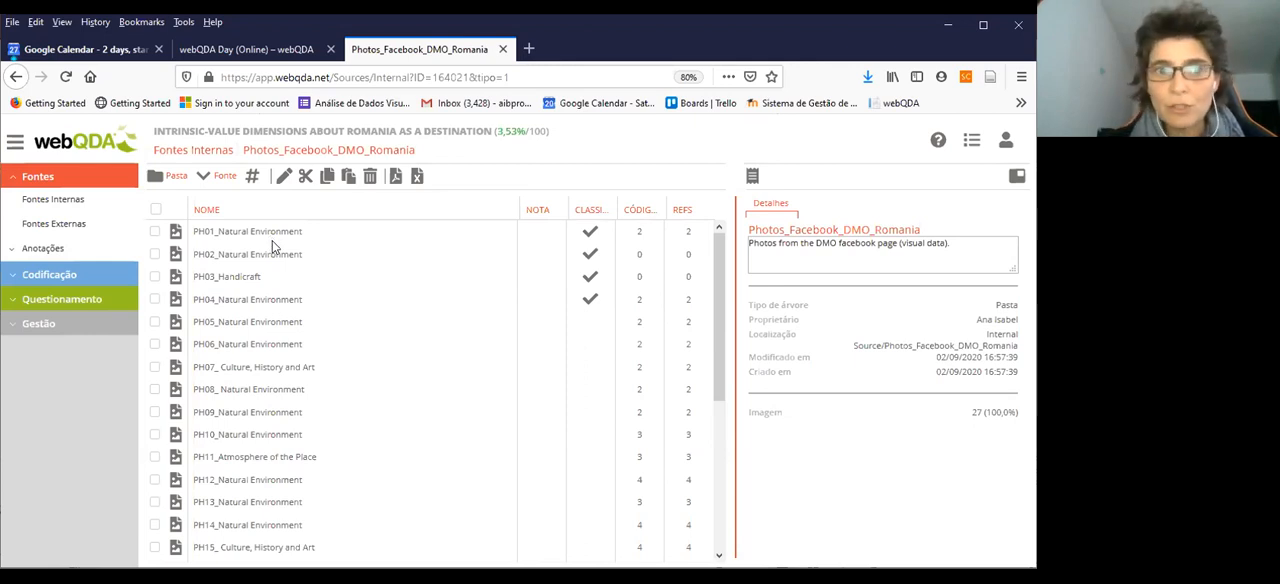
Go through the name, description and address fields for a new video link in the external sources, and cancel its creation
click(88, 228)
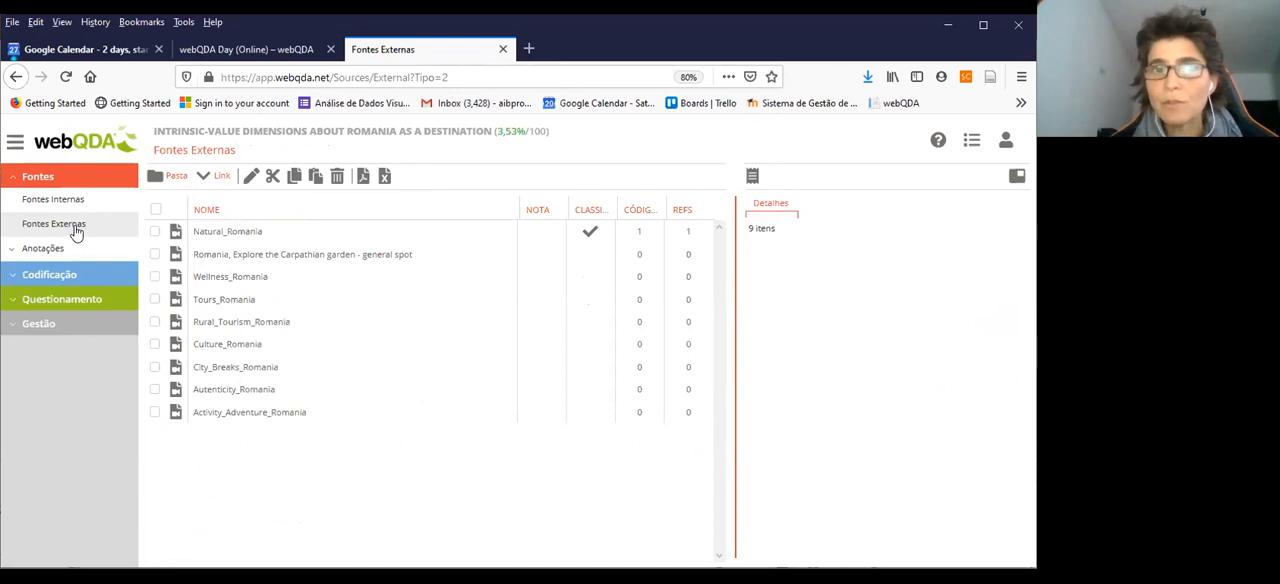
mouse_move(222, 177)
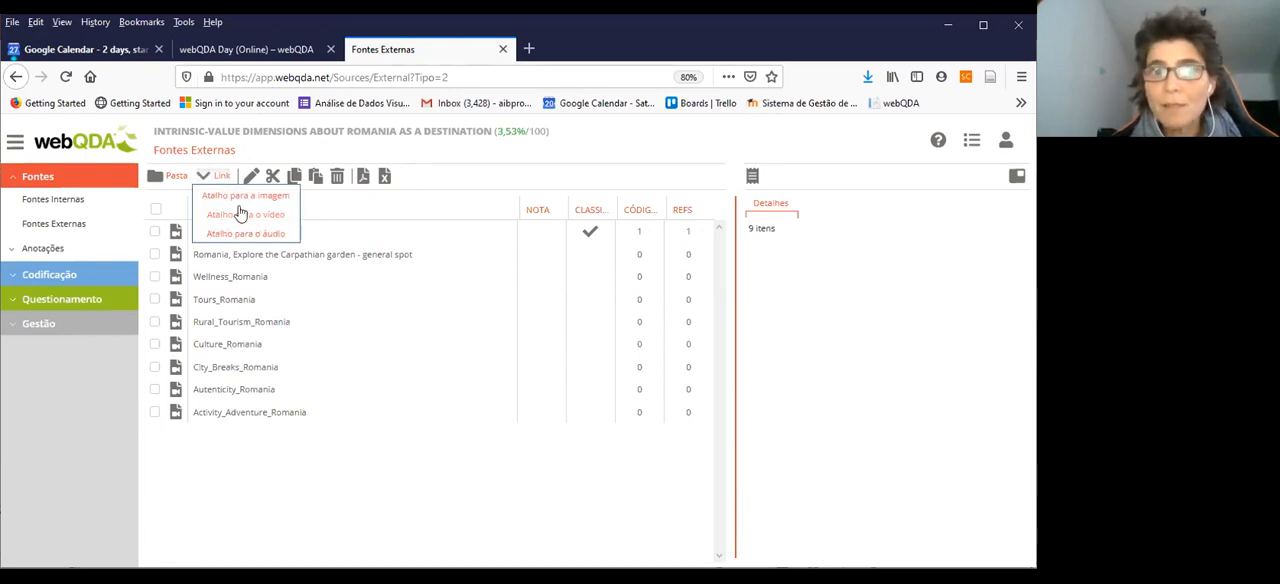
click(248, 215)
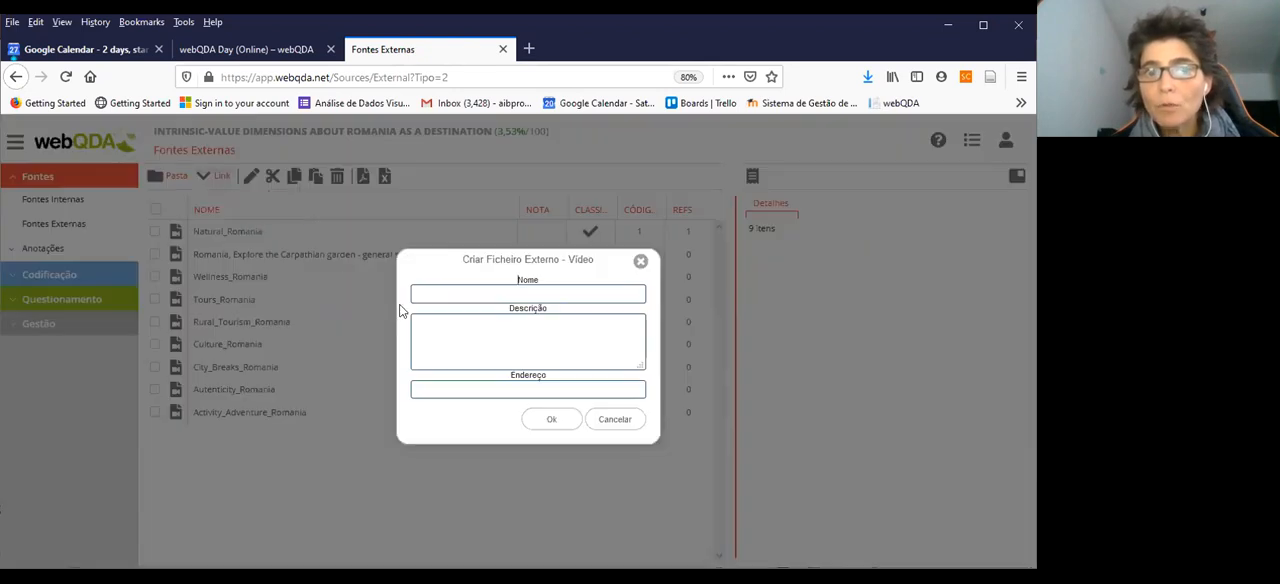
click(475, 296)
click(476, 331)
click(454, 391)
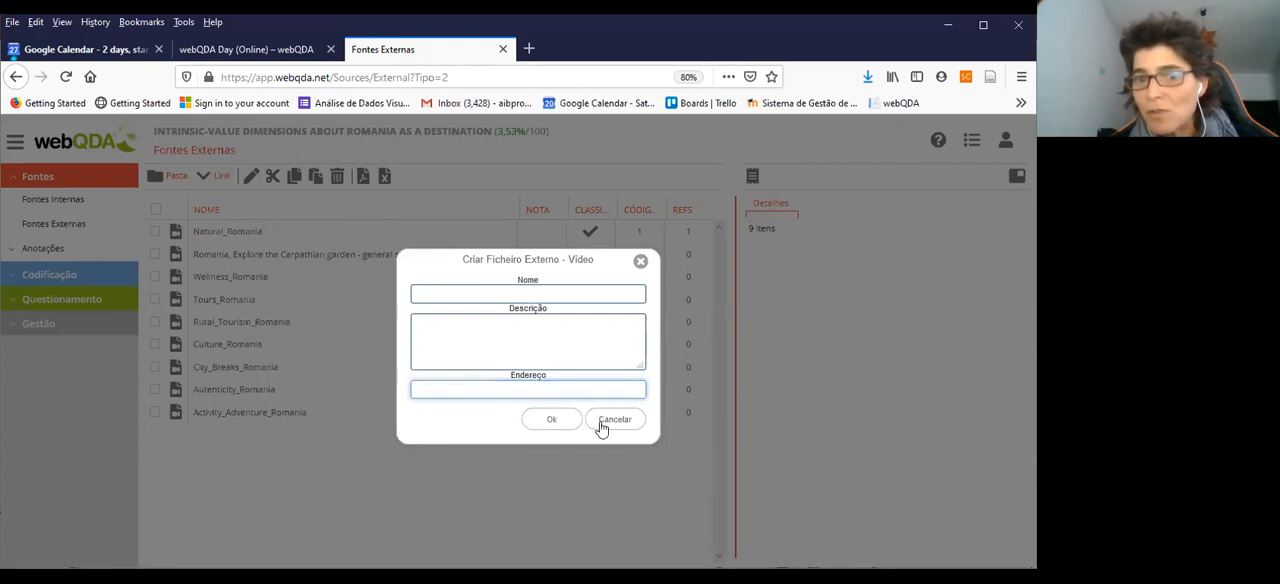
click(603, 423)
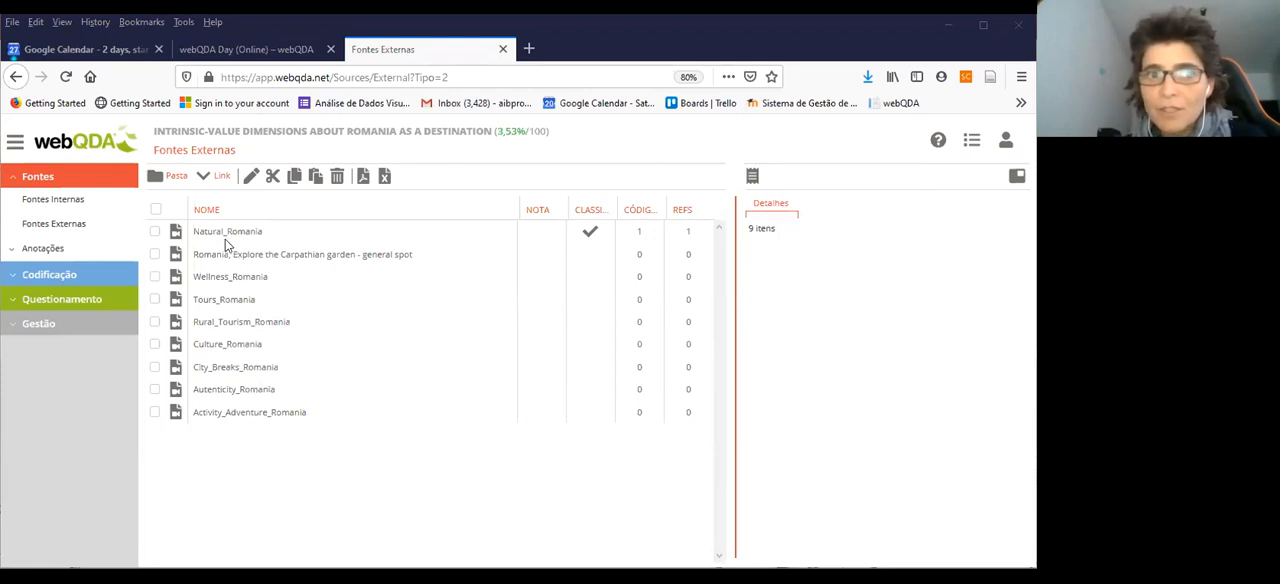
Open the PH01_Natural Environment photo from the internal Photos_Facebook_DMO_Romania folder and look over its marked regions
click(63, 206)
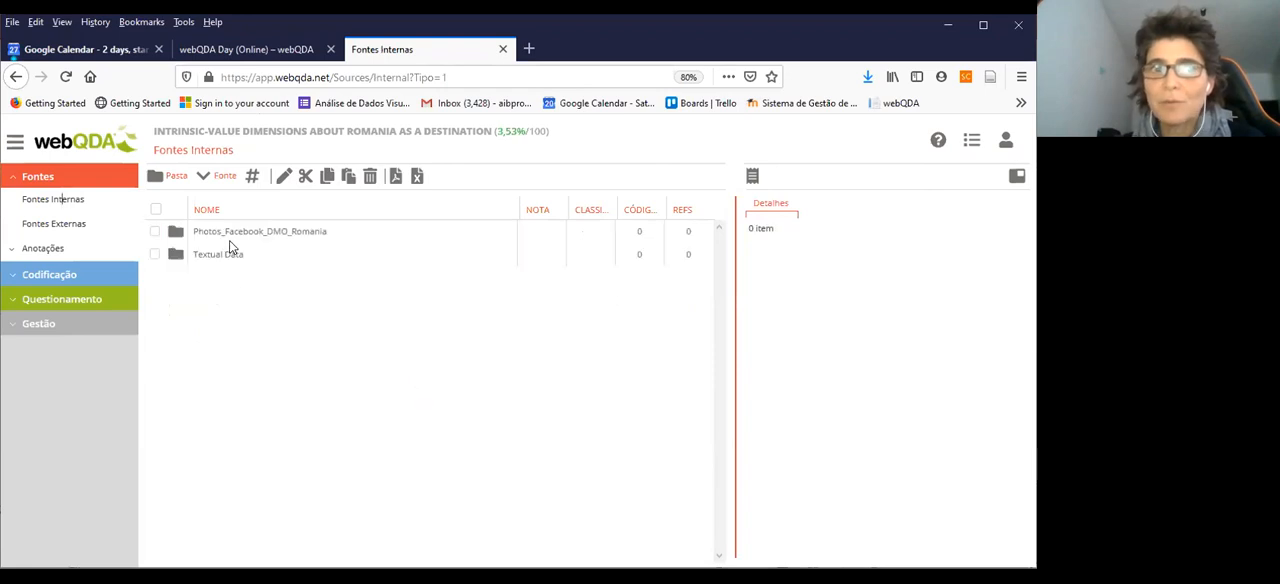
double_click(229, 236)
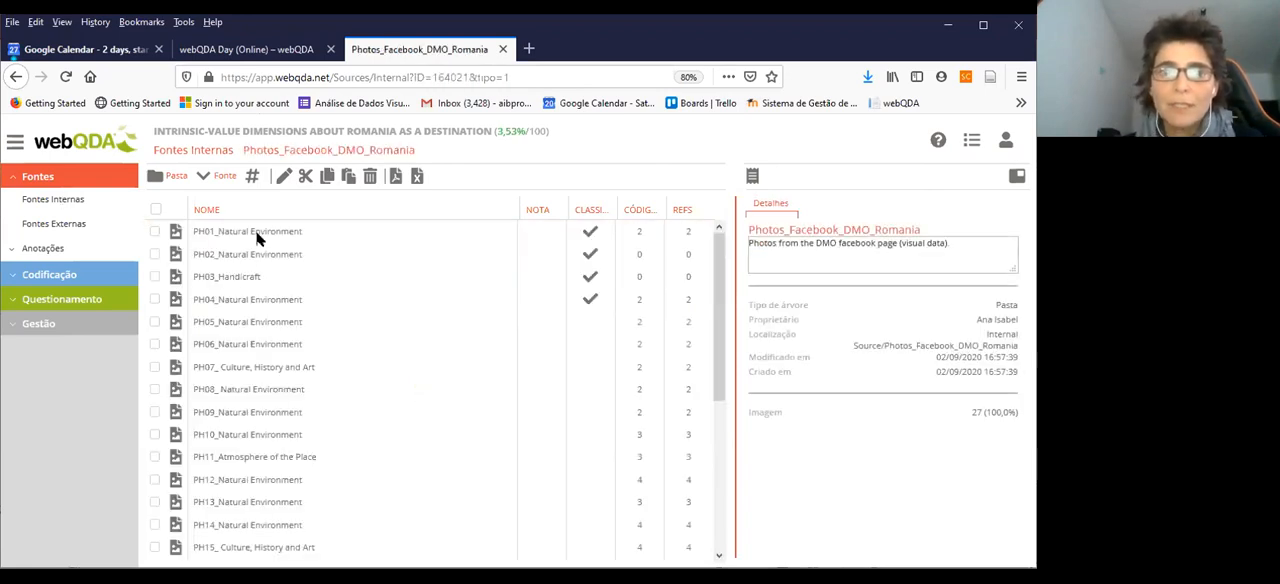
click(256, 235)
double_click(256, 233)
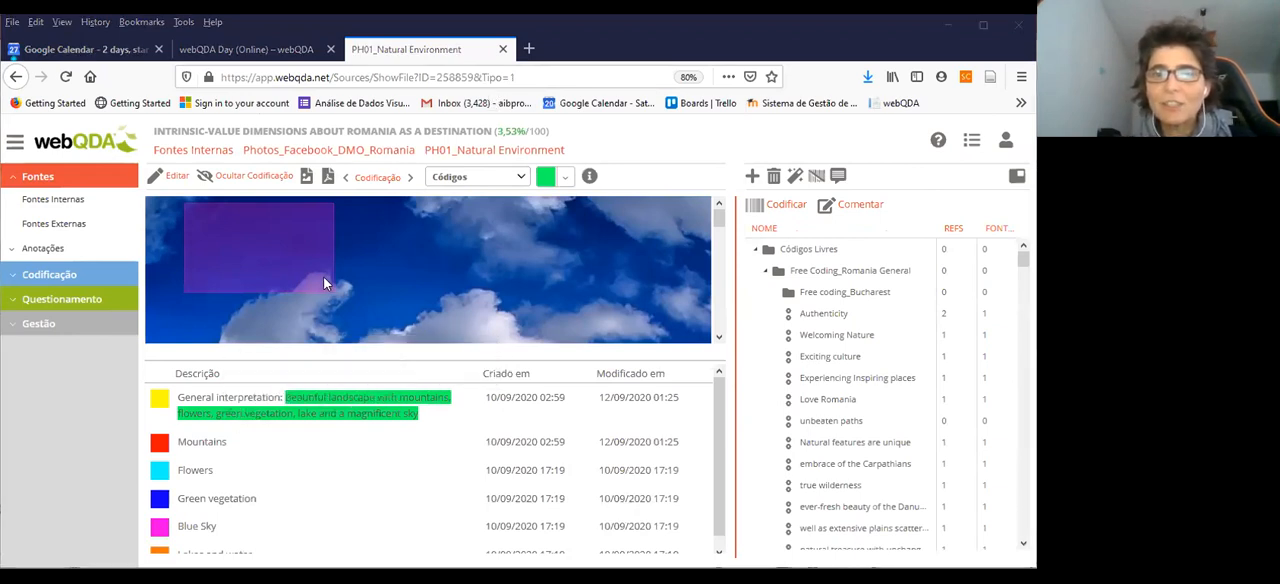
scroll(320, 285, down, 2)
scroll(322, 298, down, 3)
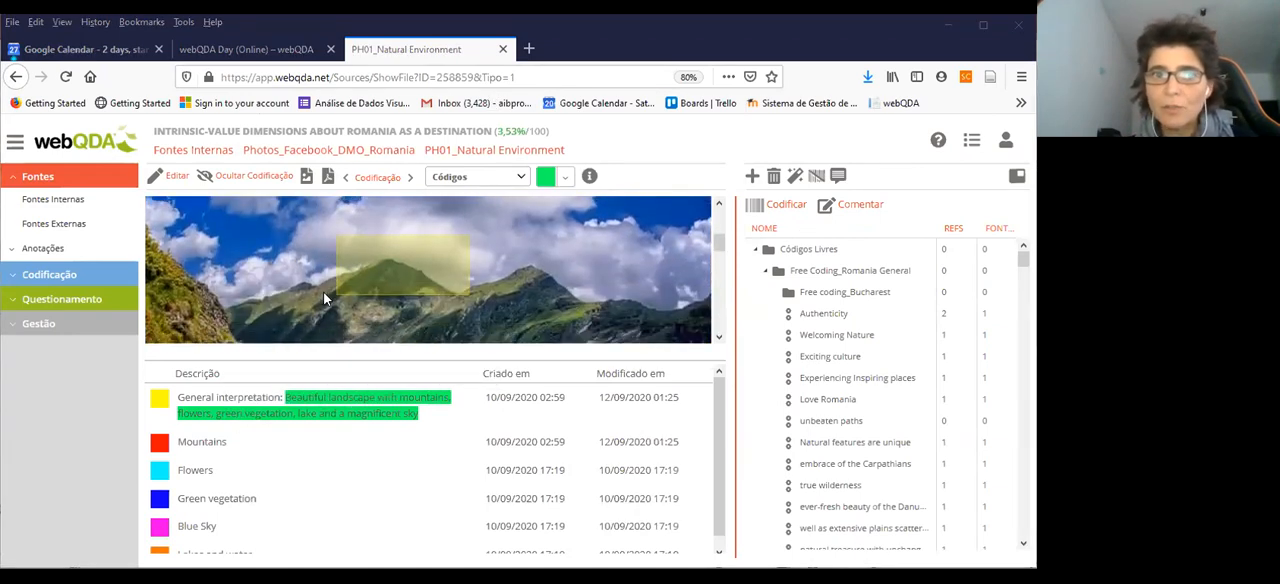
Open the photo for editing and set its zoom to 100% to examine the coloured regions
click(180, 180)
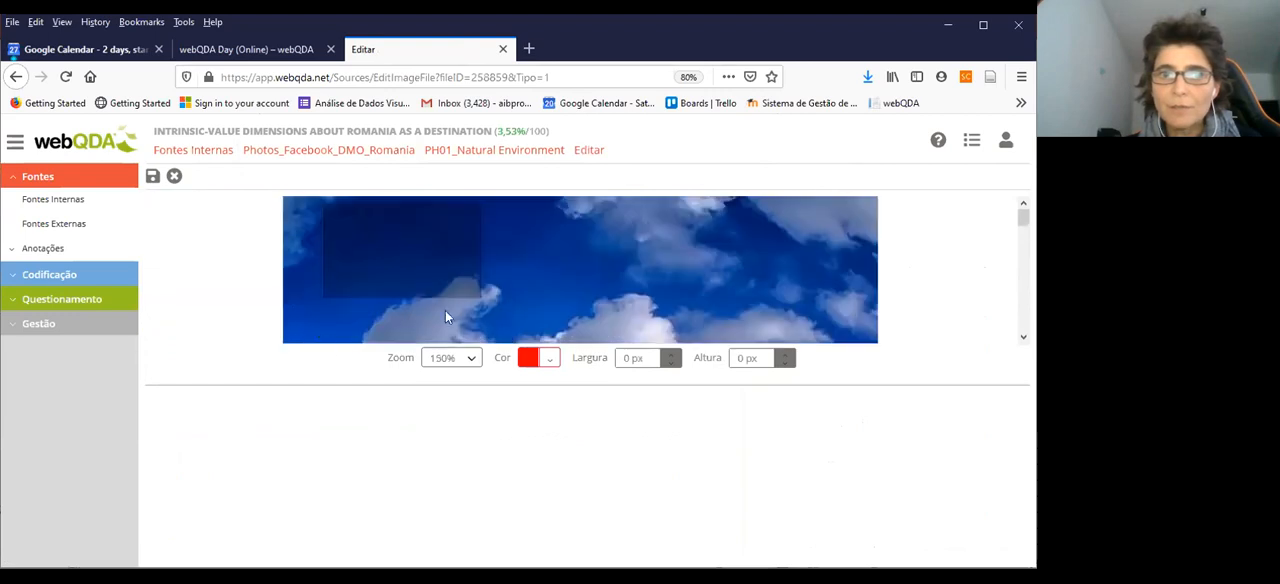
click(471, 358)
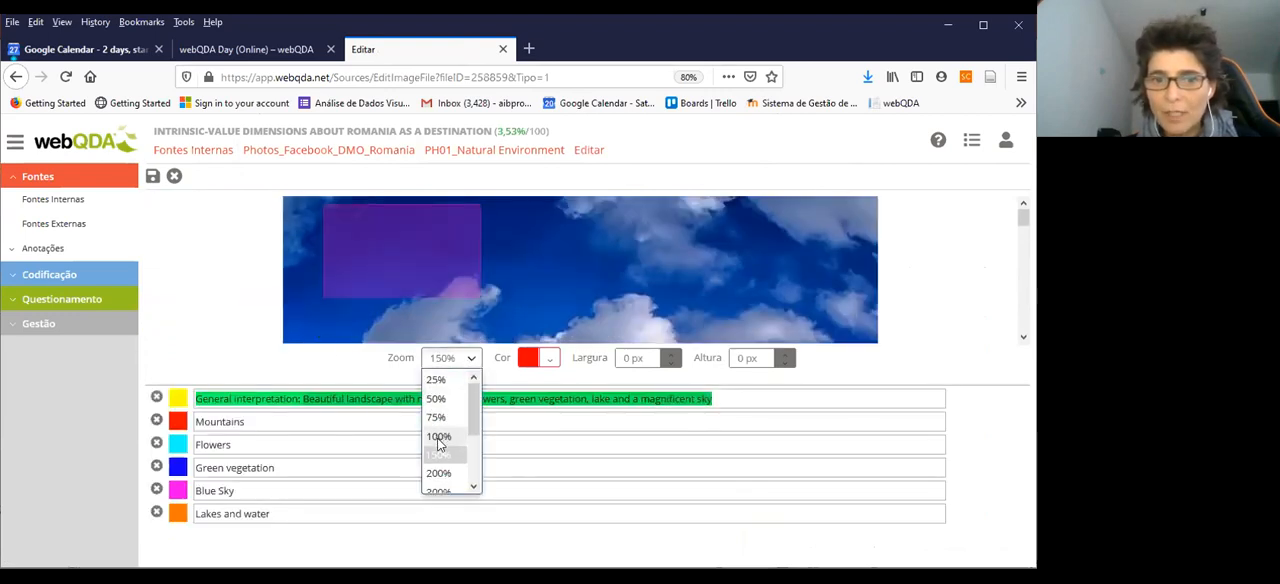
click(441, 437)
scroll(464, 264, down, 5)
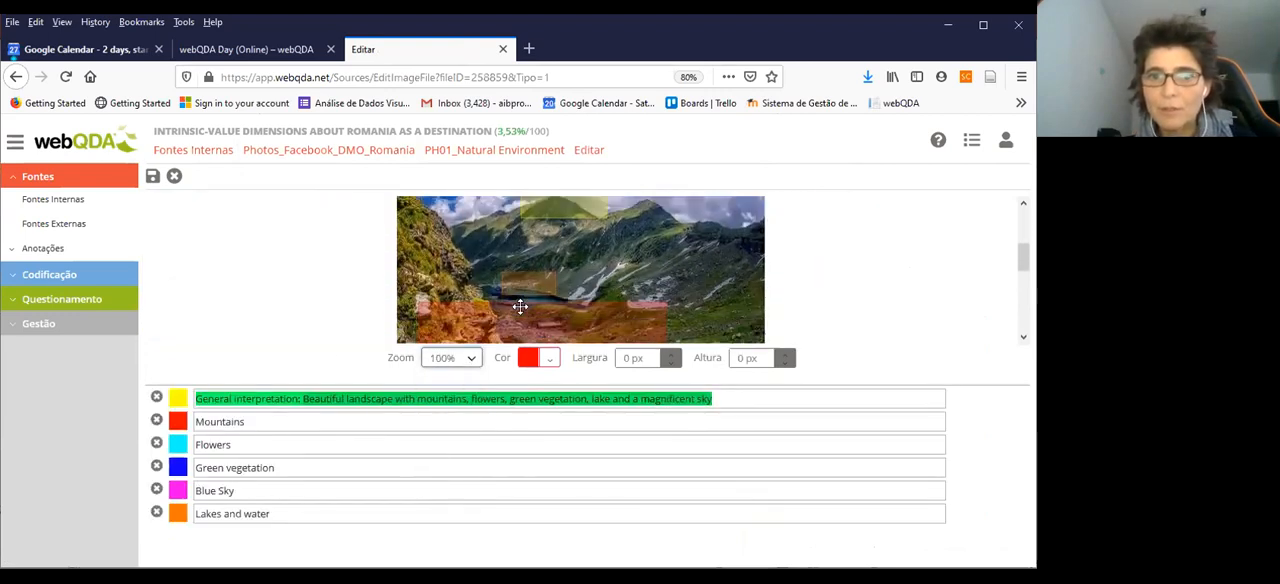
scroll(521, 290, up, 3)
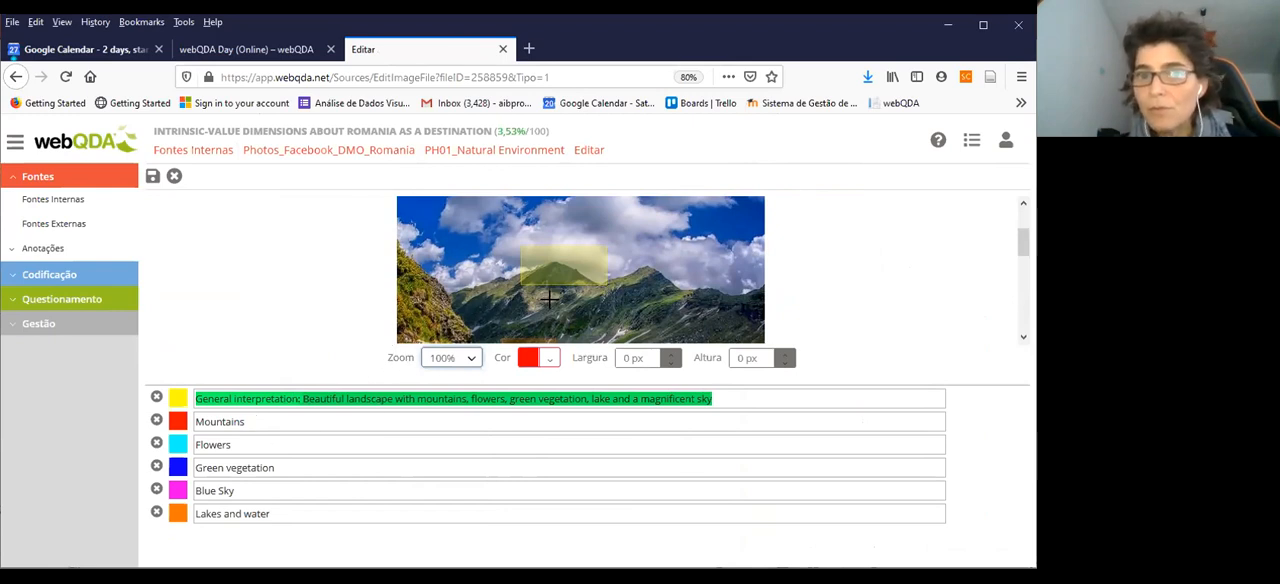
scroll(549, 298, down, 3)
scroll(548, 300, up, 3)
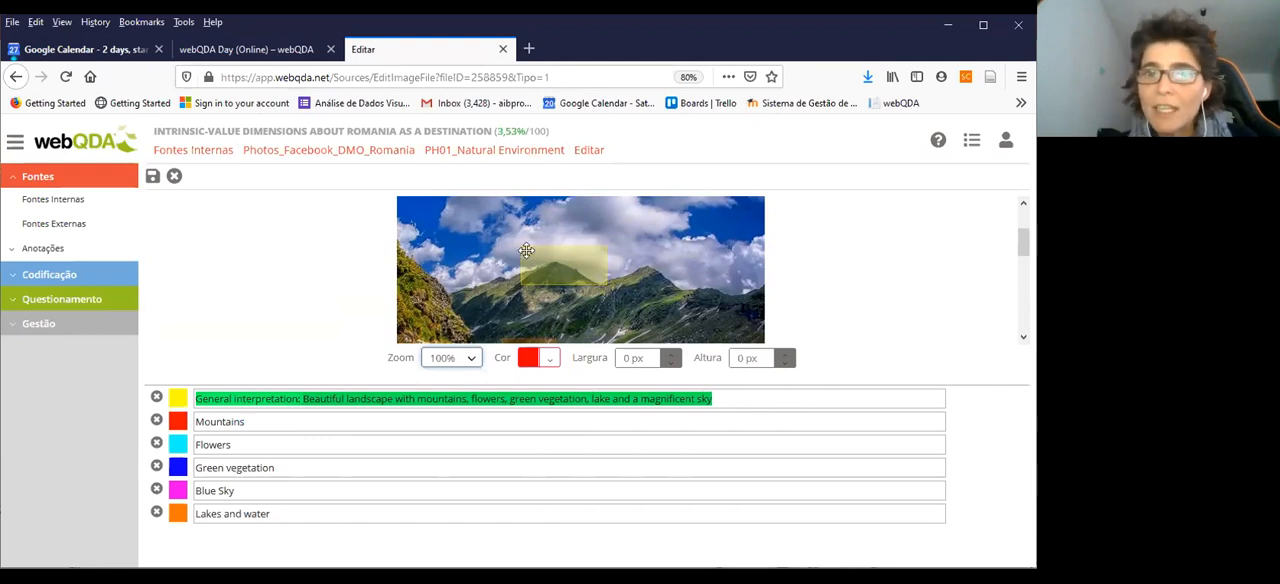
Shift the yellow region over the mountain peak slightly and delete the stray 20 by 20 px region
mouse_move(522, 248)
mouse_down()
mouse_move(535, 242)
mouse_move(517, 252)
mouse_up()
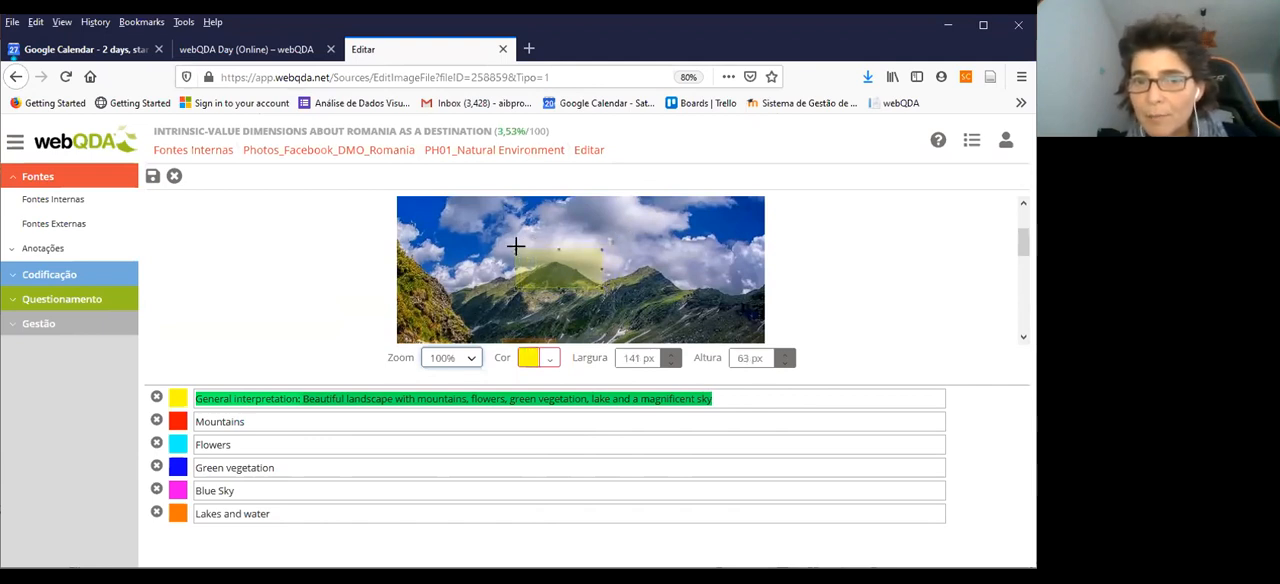
click(515, 246)
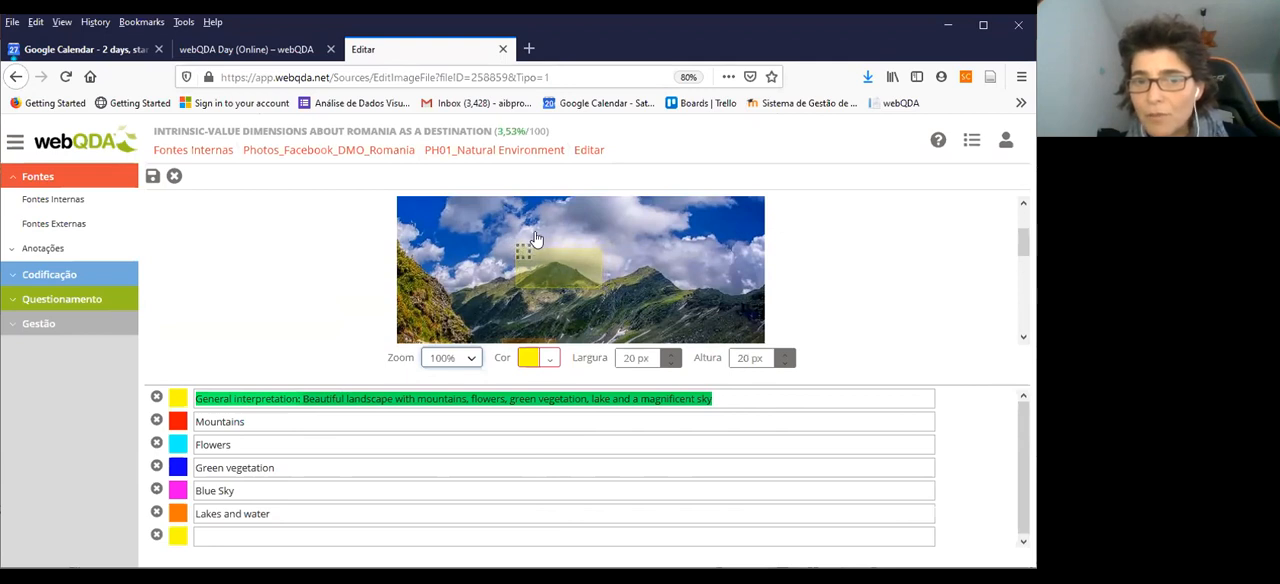
click(535, 236)
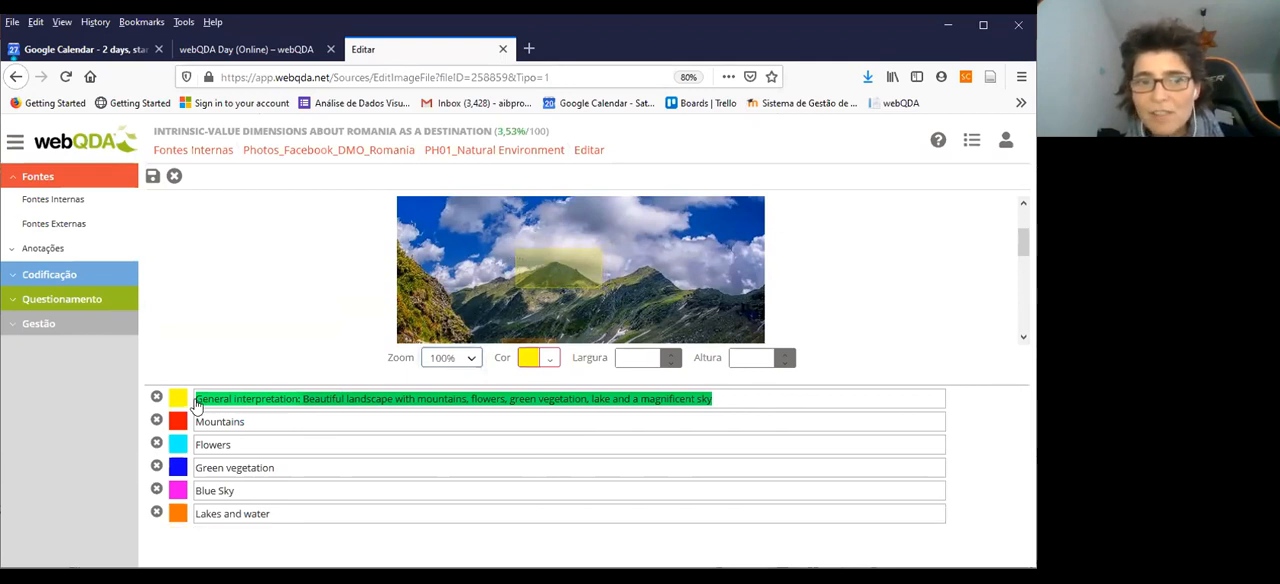
Enlarge the yellow region over the mountain peak to about 164 by 68 px and leave the editor without saving
scroll(537, 292, down, 3)
scroll(537, 292, down, 1)
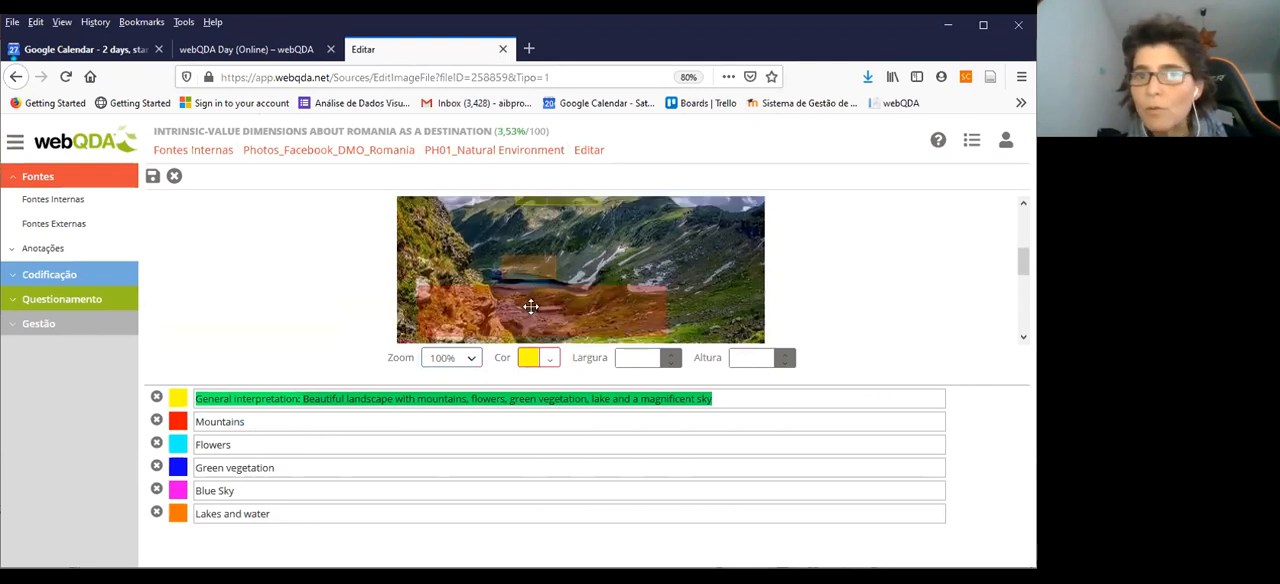
scroll(560, 266, up, 4)
click(564, 267)
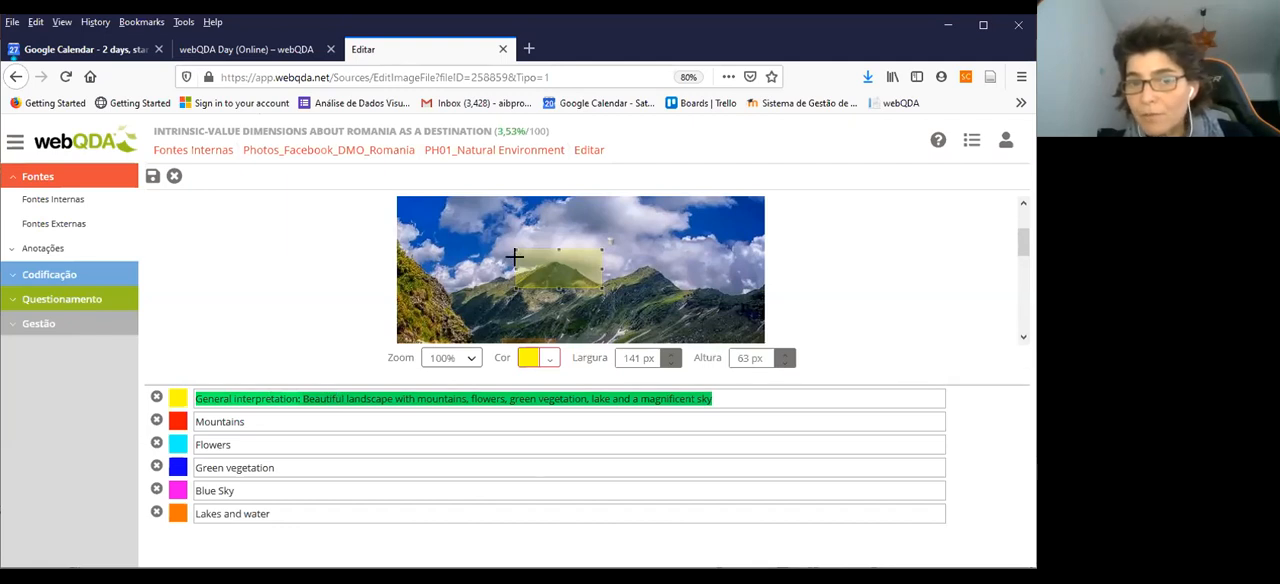
mouse_move(522, 250)
mouse_down()
mouse_move(494, 260)
mouse_move(501, 246)
mouse_up()
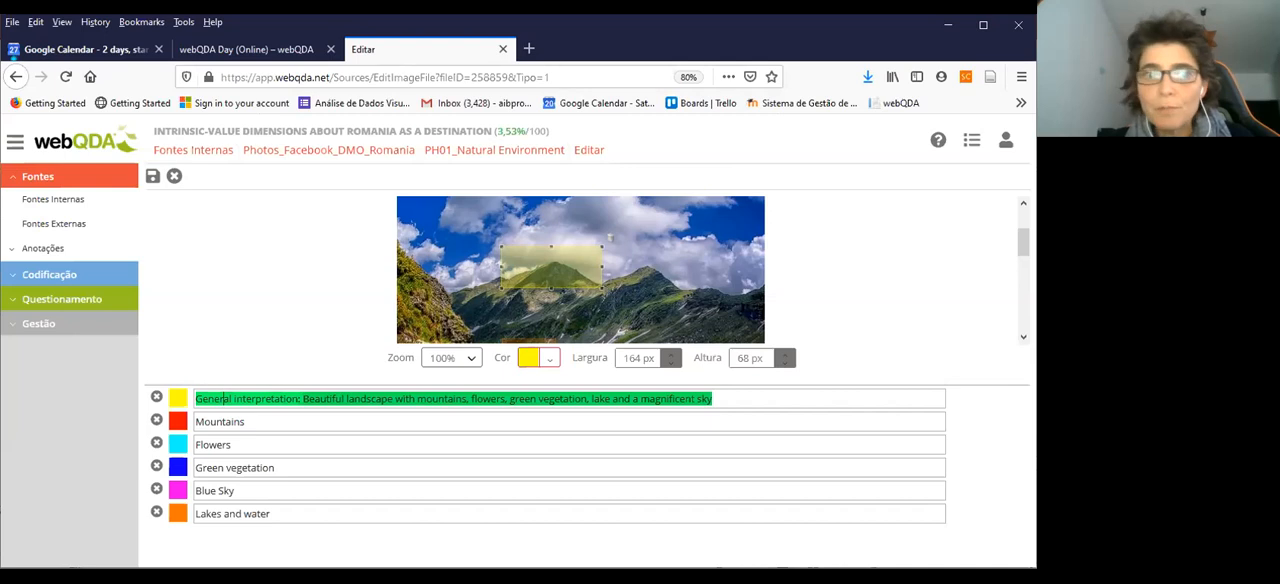
drag(196, 400, 226, 403)
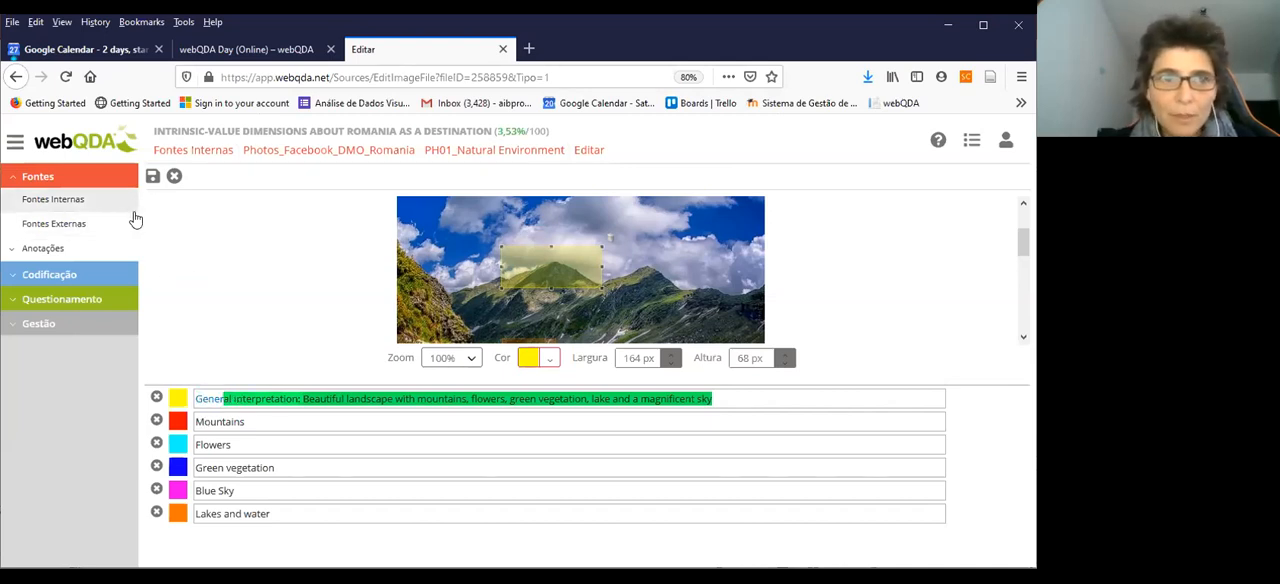
click(176, 184)
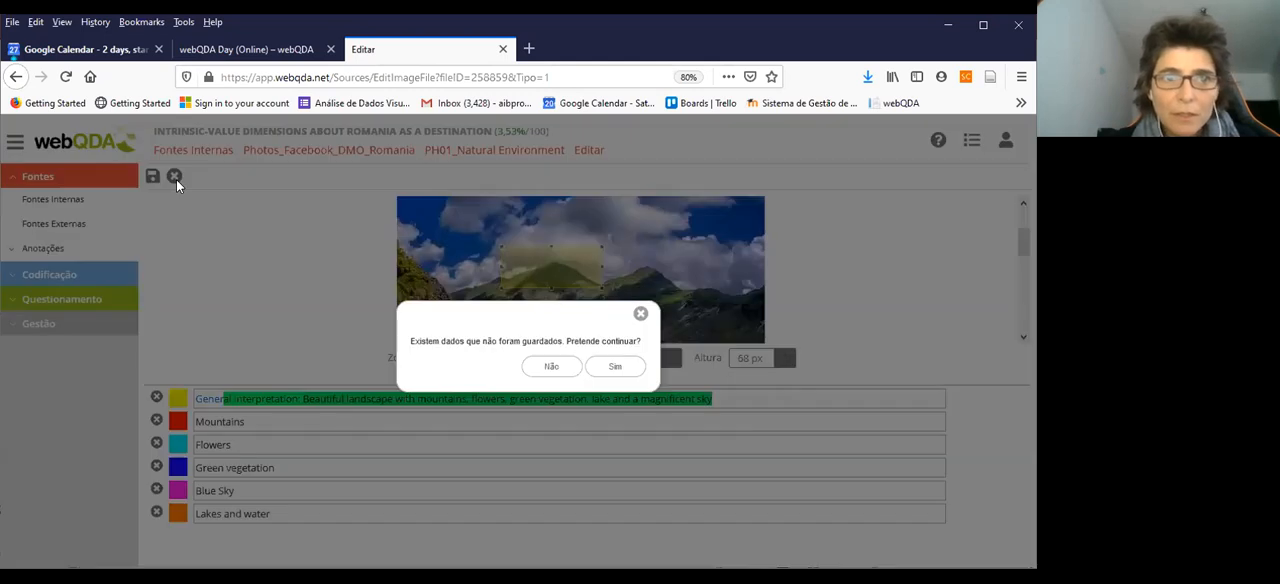
click(614, 369)
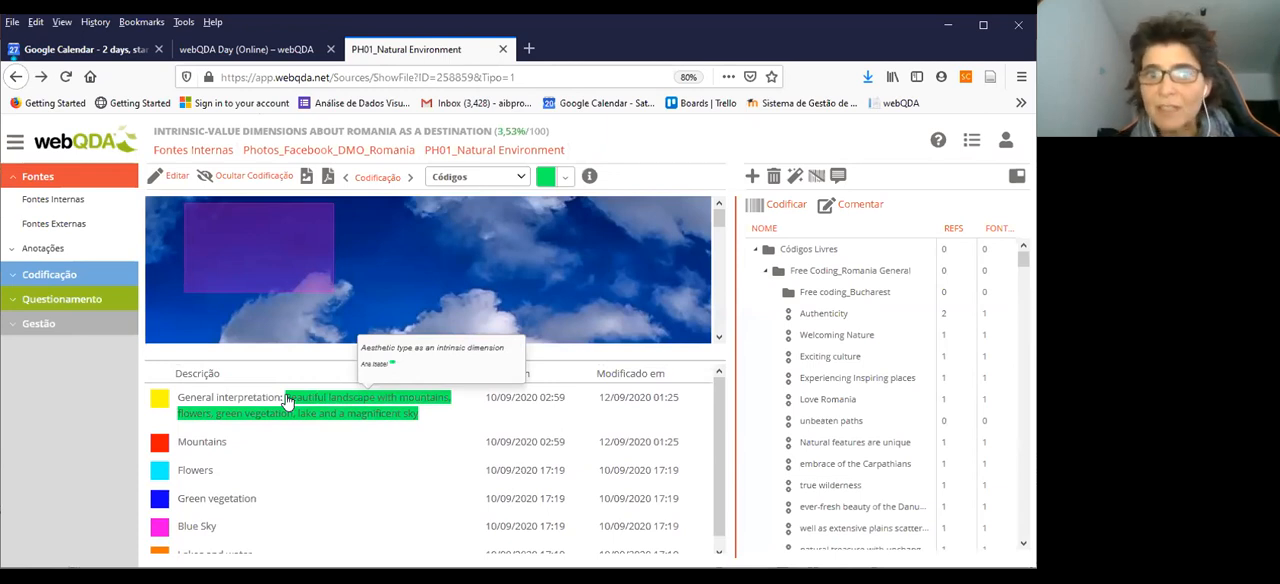
Examine the photo's general interpretation and Mountains descriptions, expand the coding section, and collapse the Free Coding_Romania General folder in the code tree
drag(286, 400, 340, 400)
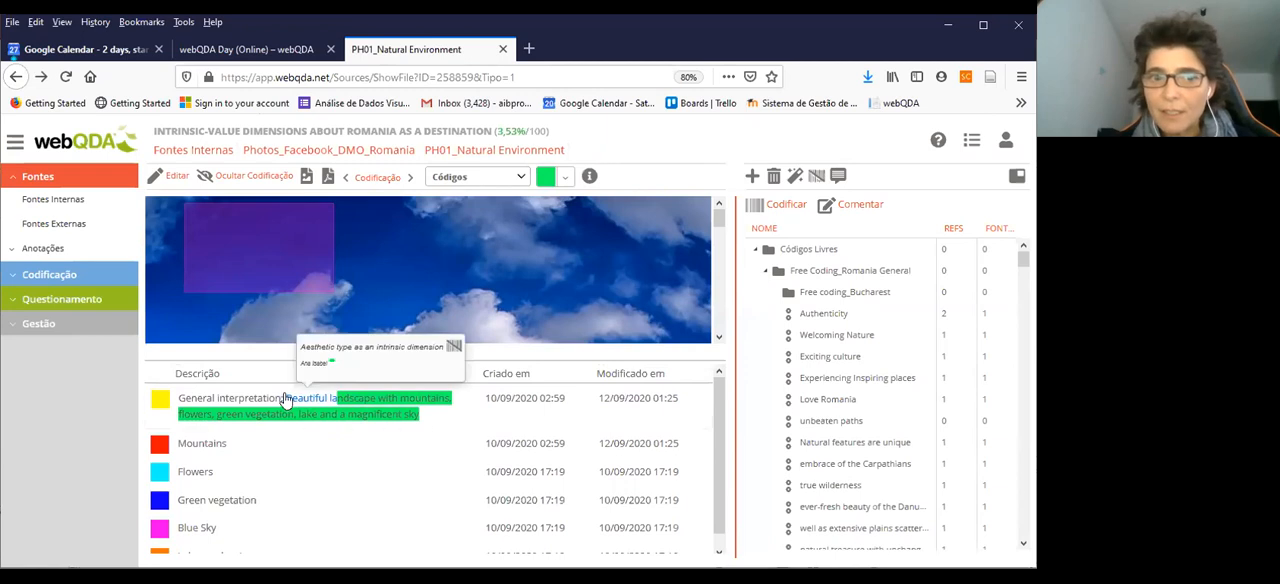
drag(173, 442, 232, 450)
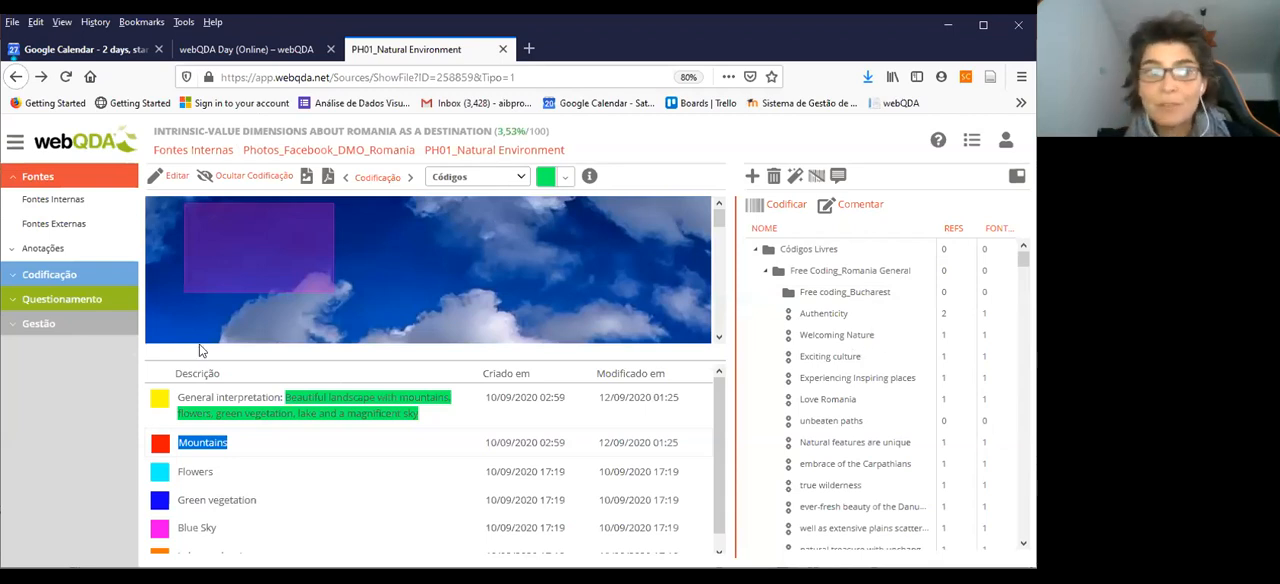
click(52, 278)
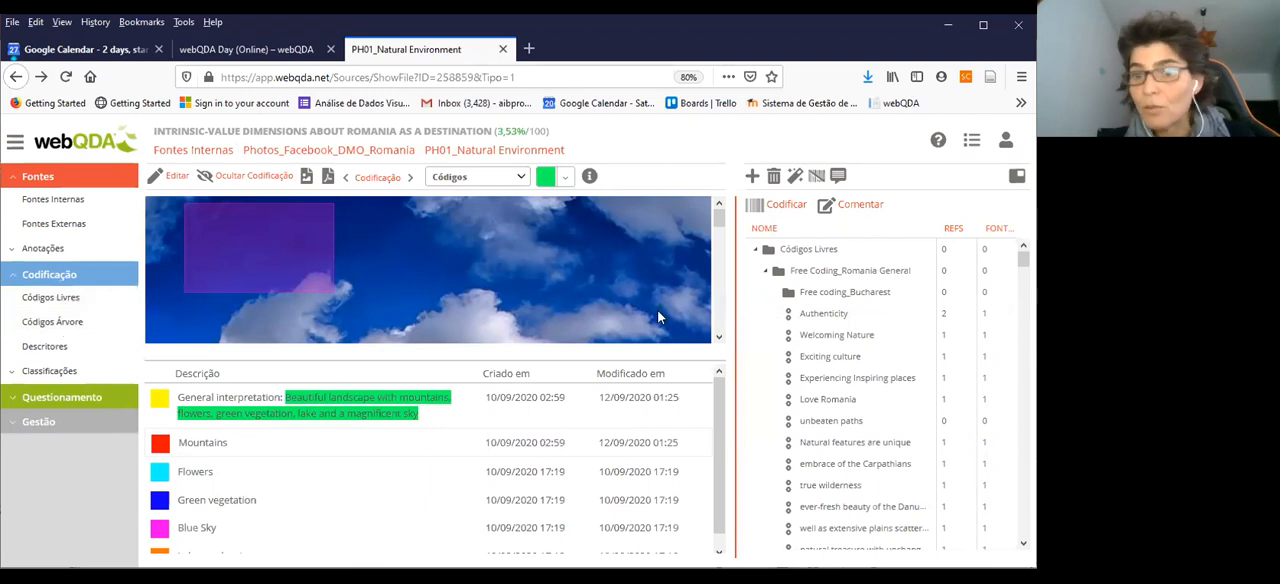
click(766, 271)
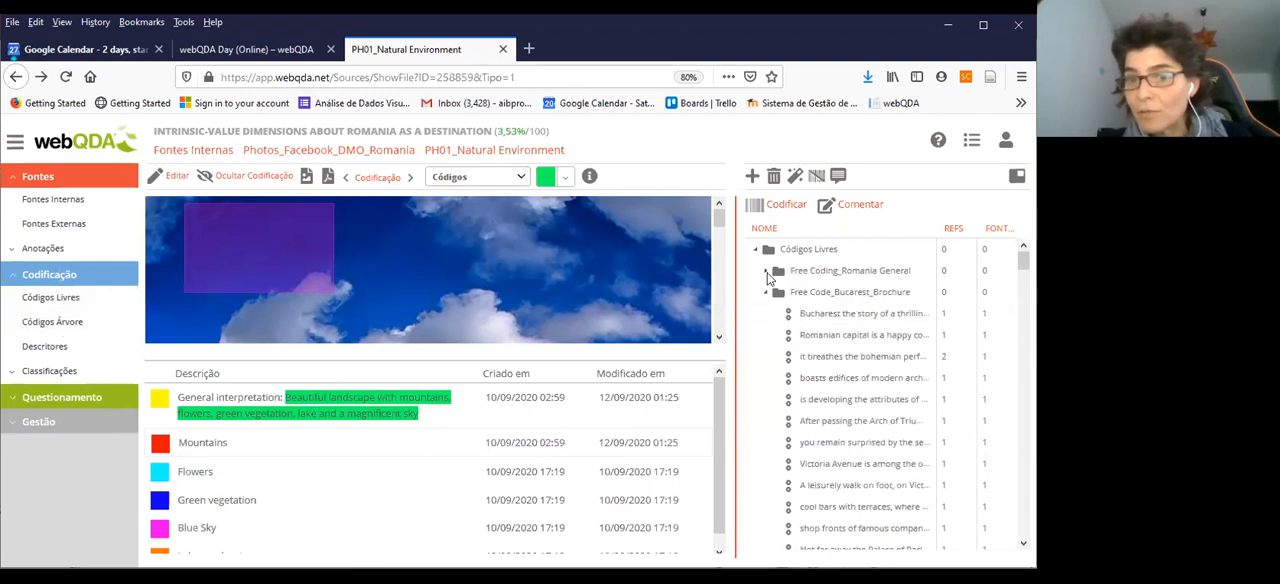
Collapse the free code folders one by one in the code tree, from Free Code_Bucarest_Brochure to Free Code_Dobrogea
click(767, 292)
click(766, 313)
click(765, 335)
click(765, 357)
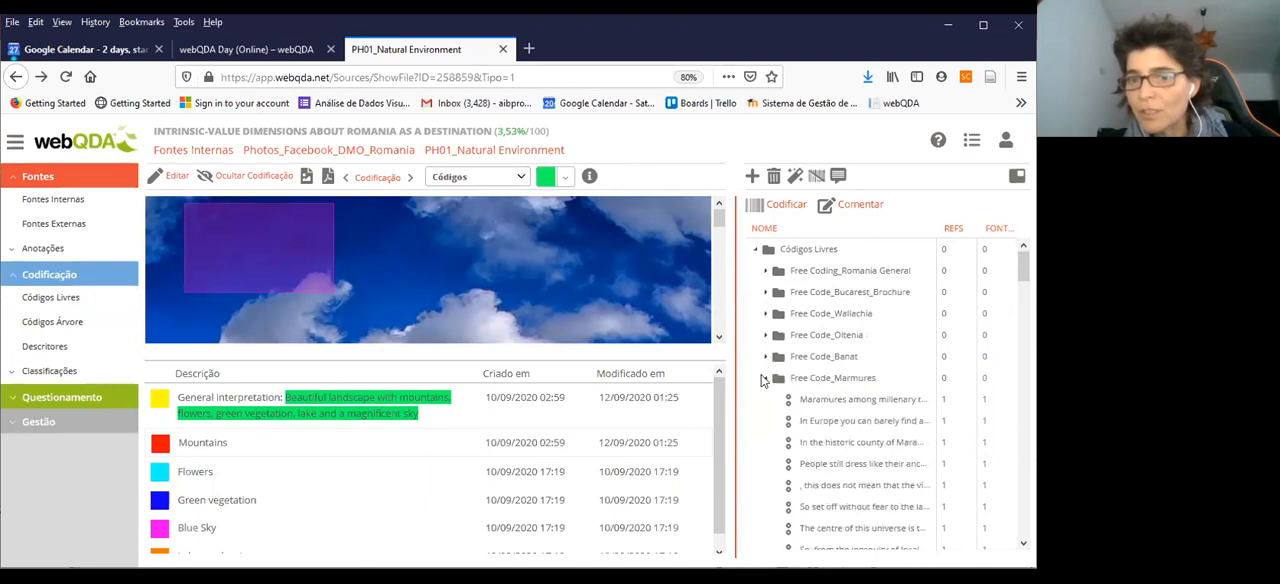
click(765, 378)
scroll(770, 350, down, 1)
click(765, 317)
click(765, 338)
click(765, 360)
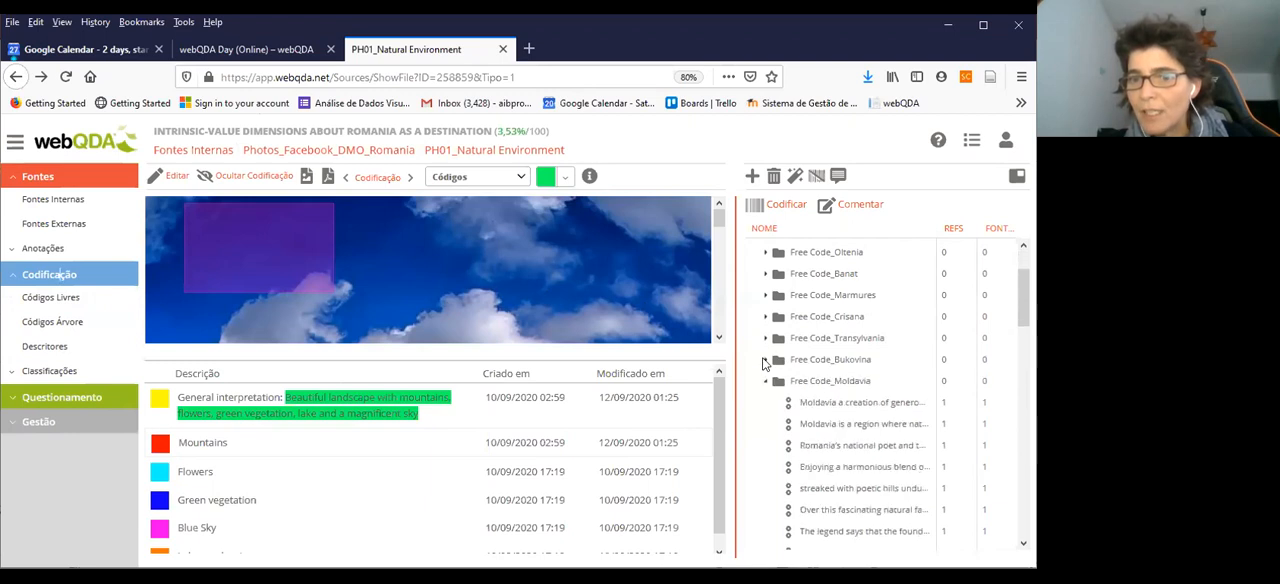
click(766, 382)
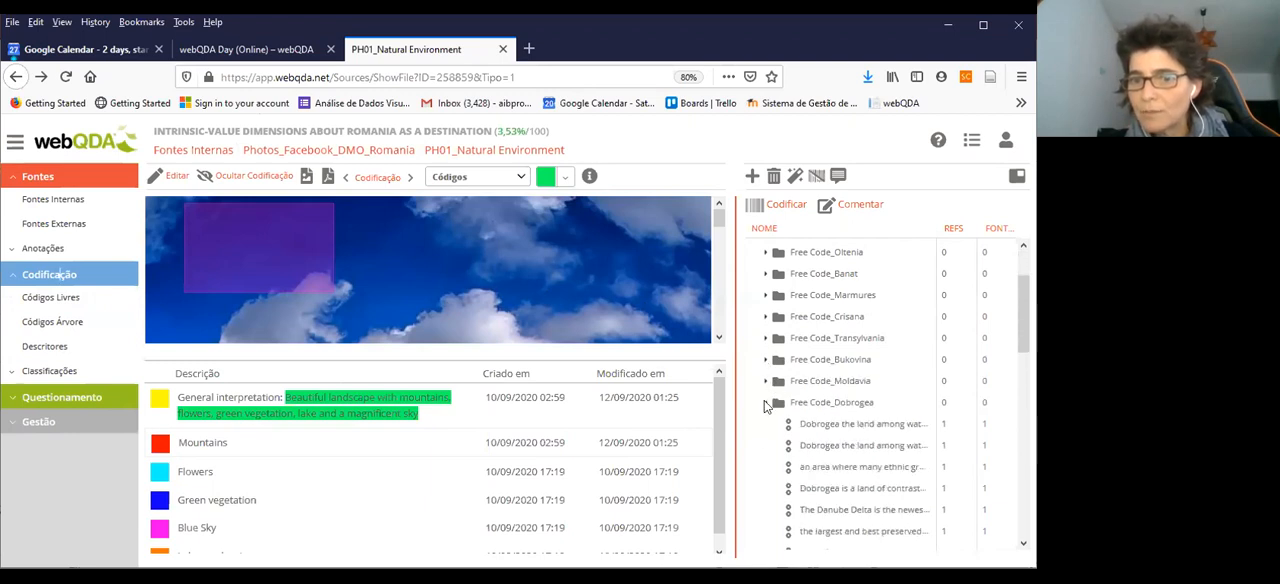
click(765, 402)
Collapse the whole Códigos Livres branch, leaving only the Códigos Árvore branch expanded with its textual, video and photo folders
scroll(772, 358, down, 1)
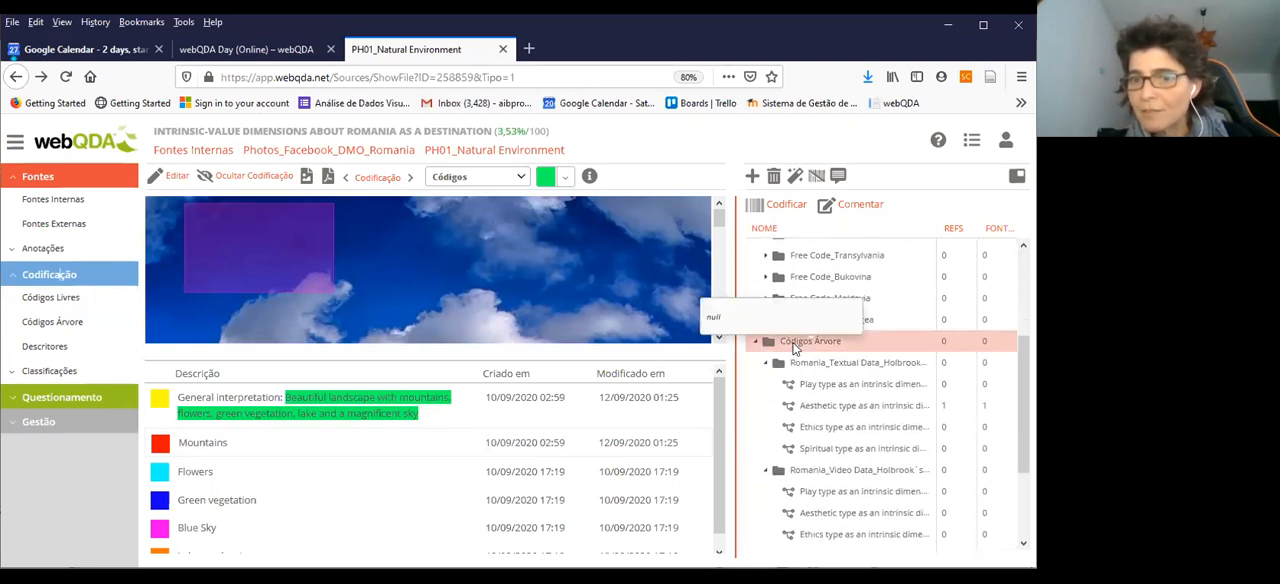
click(756, 342)
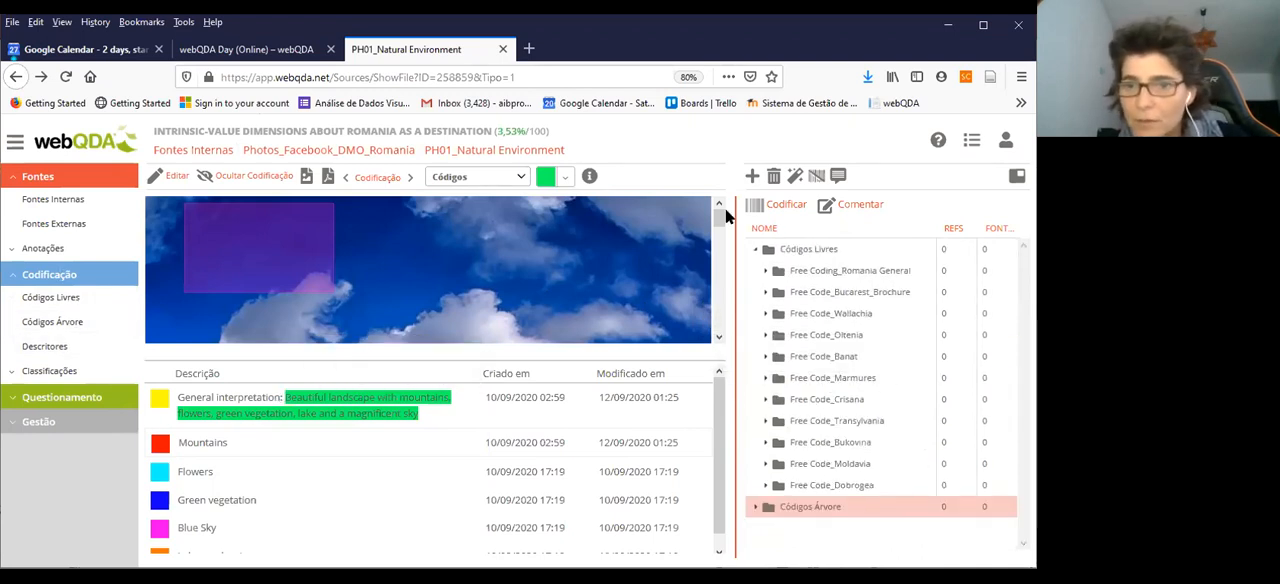
click(756, 250)
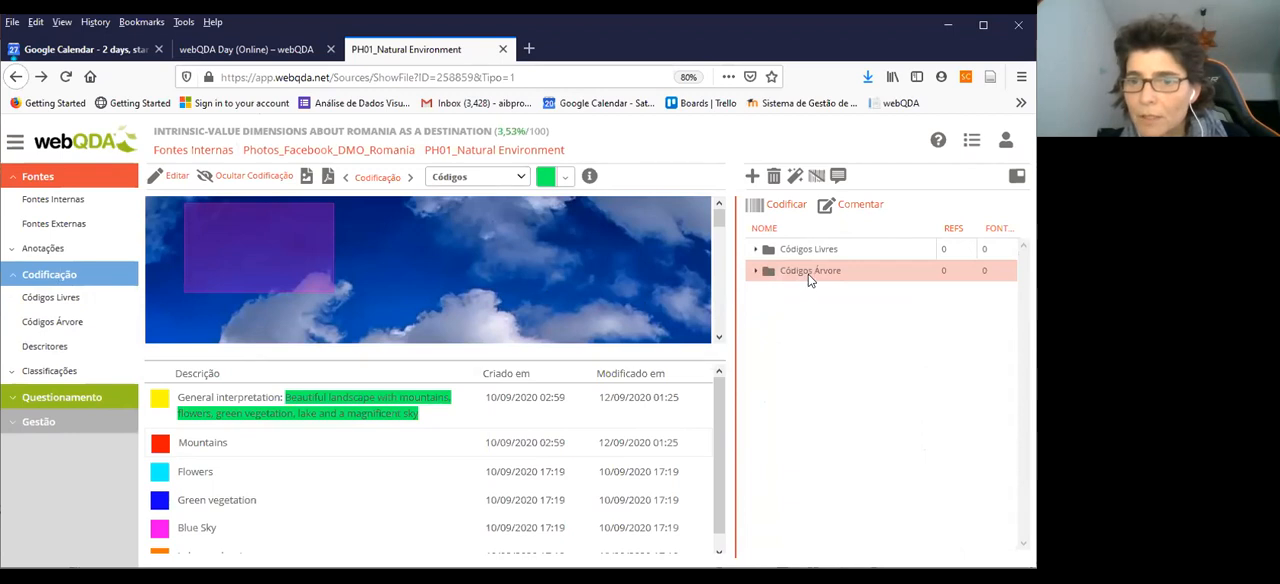
click(757, 274)
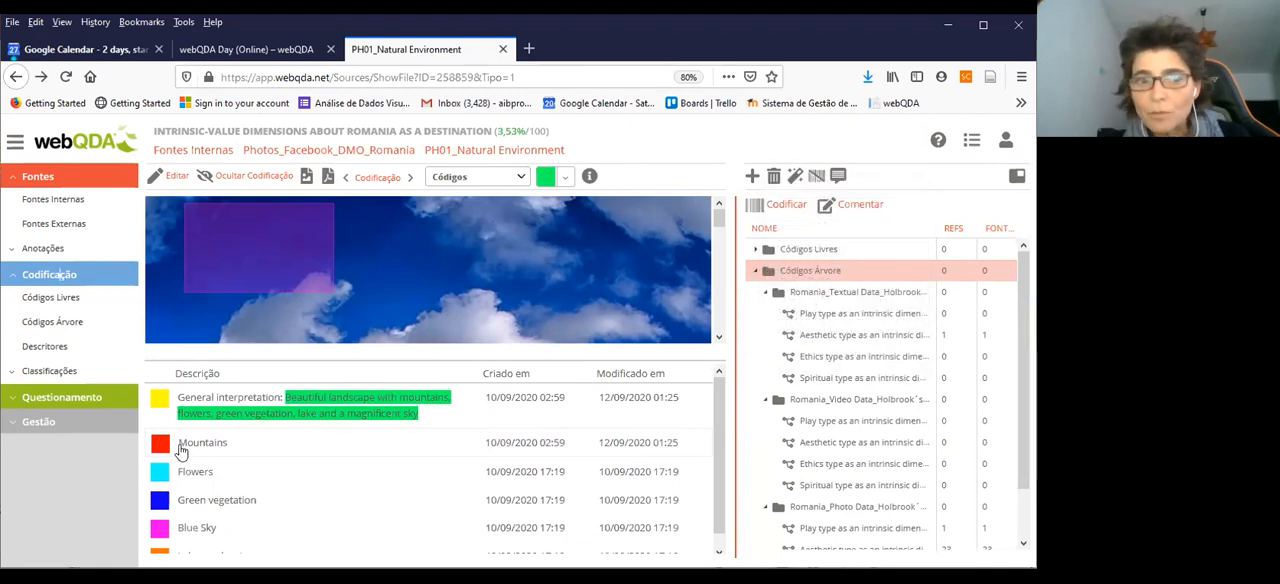
Code the photo's "Mountains" description to the Aesthetic type tree code under the Romania_Textual Data folder
drag(181, 447, 227, 450)
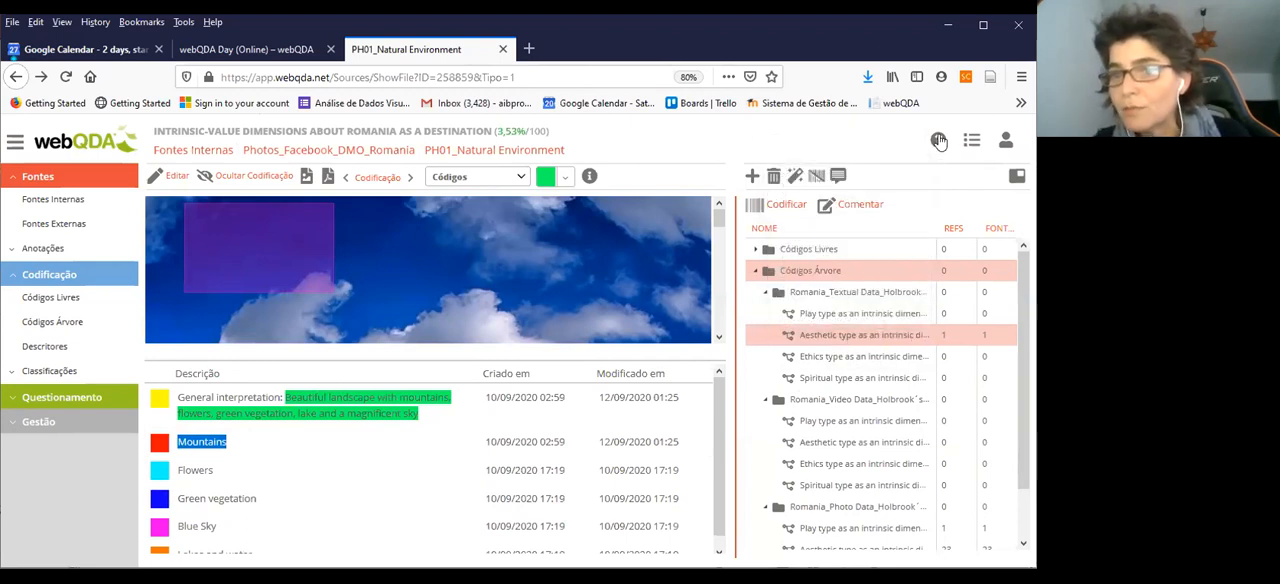
click(790, 205)
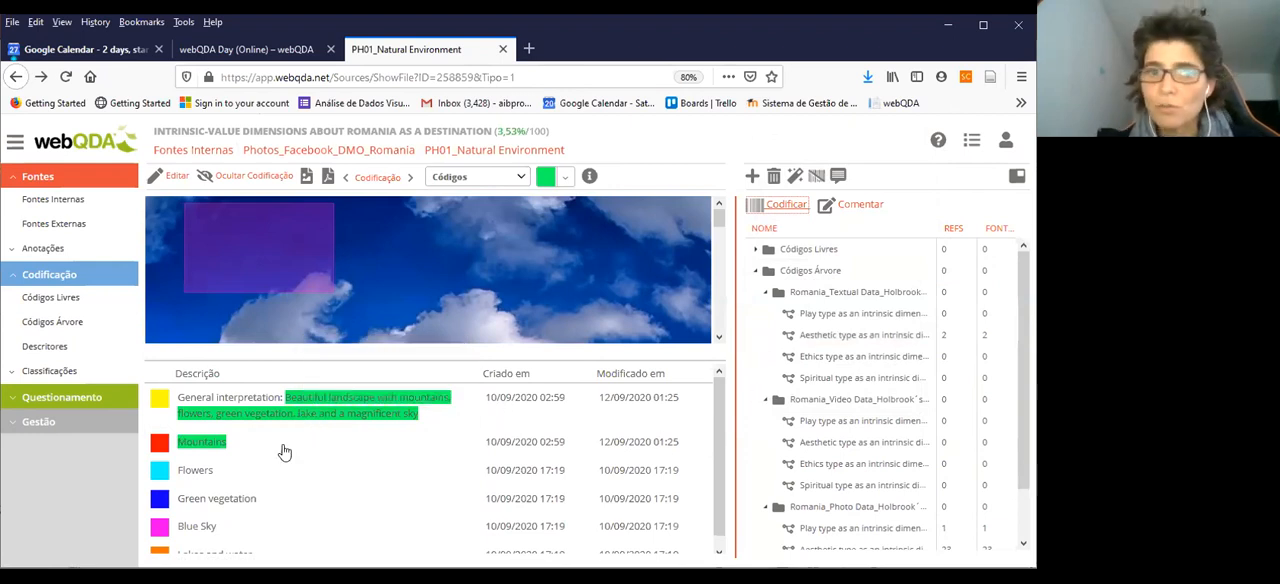
scroll(258, 472, down, 1)
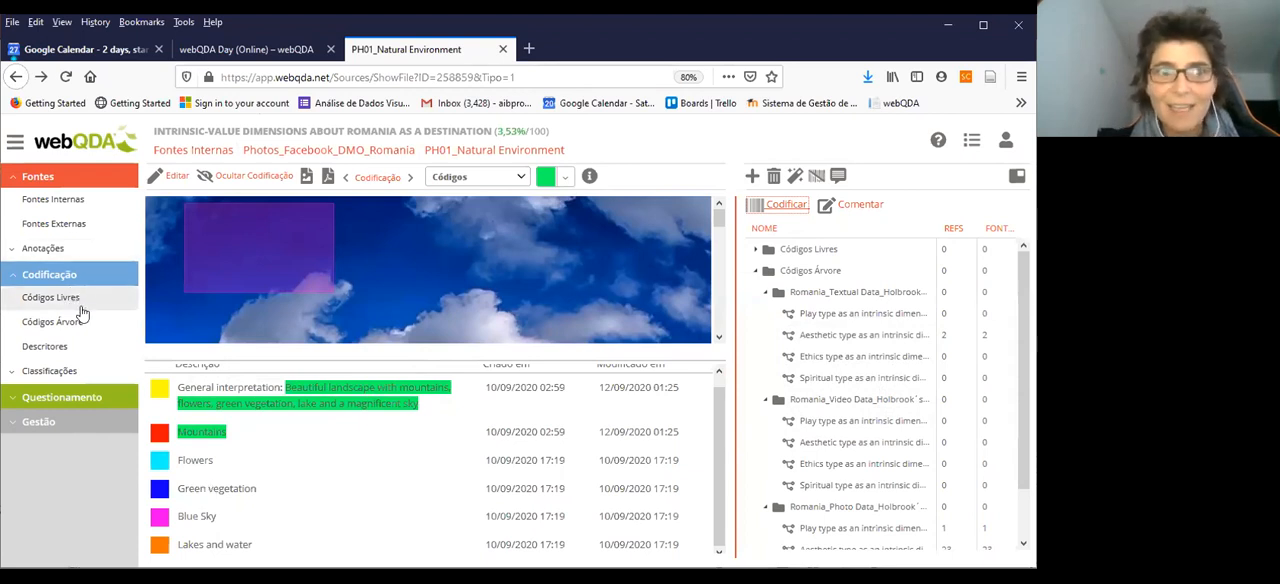
Open the Natural_Romania video from the external sources and play it to about 0:08
click(50, 230)
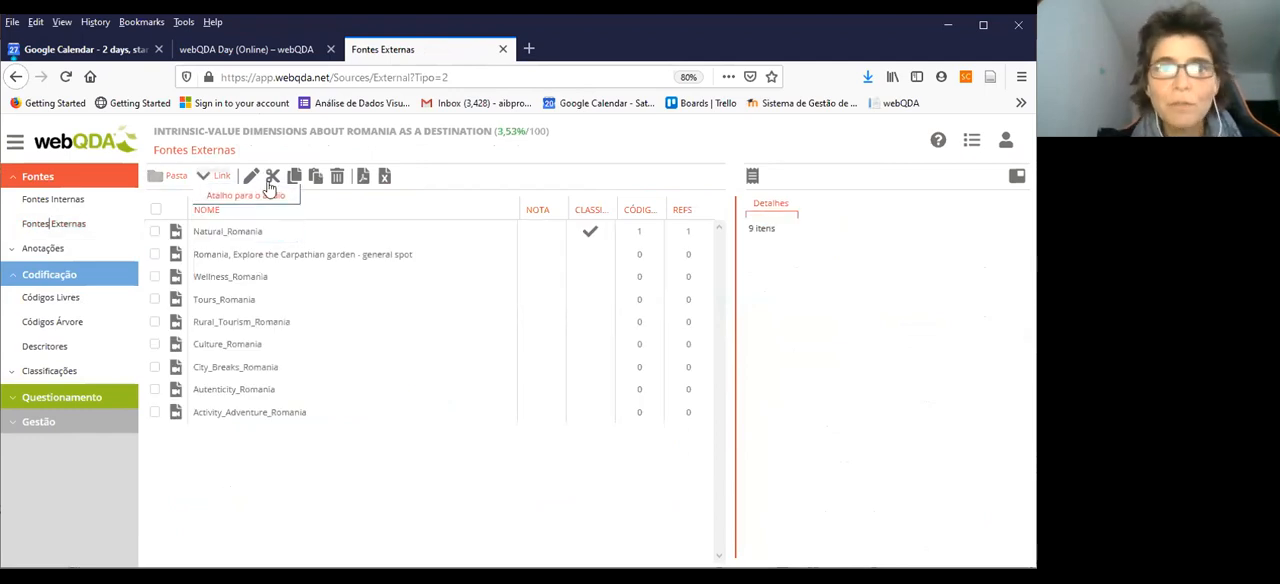
double_click(237, 234)
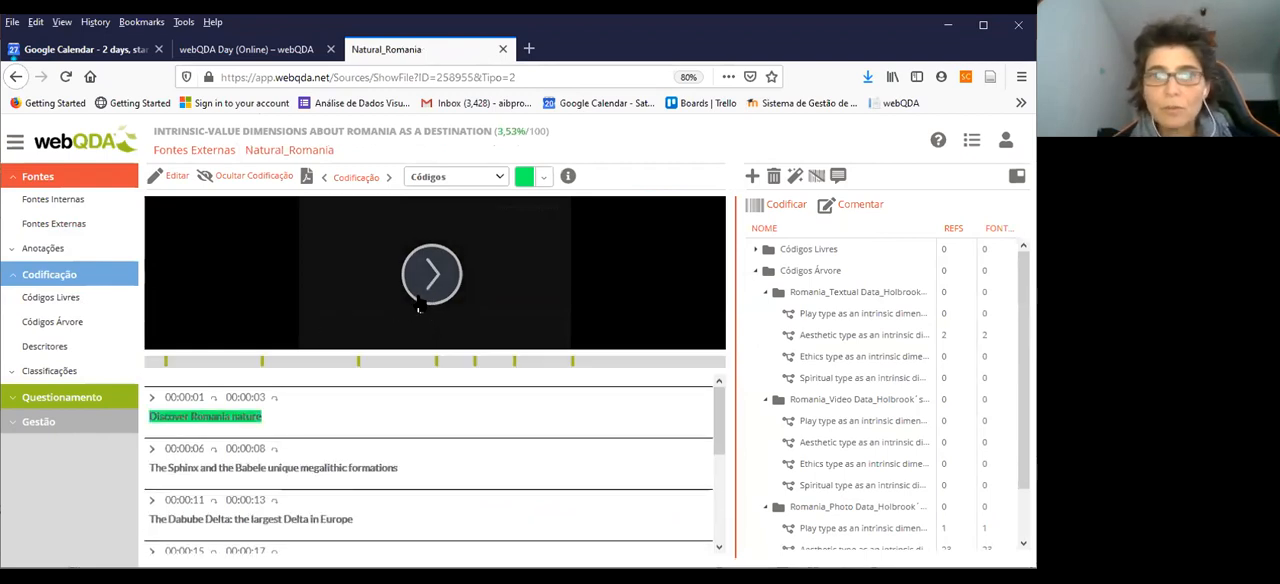
click(421, 295)
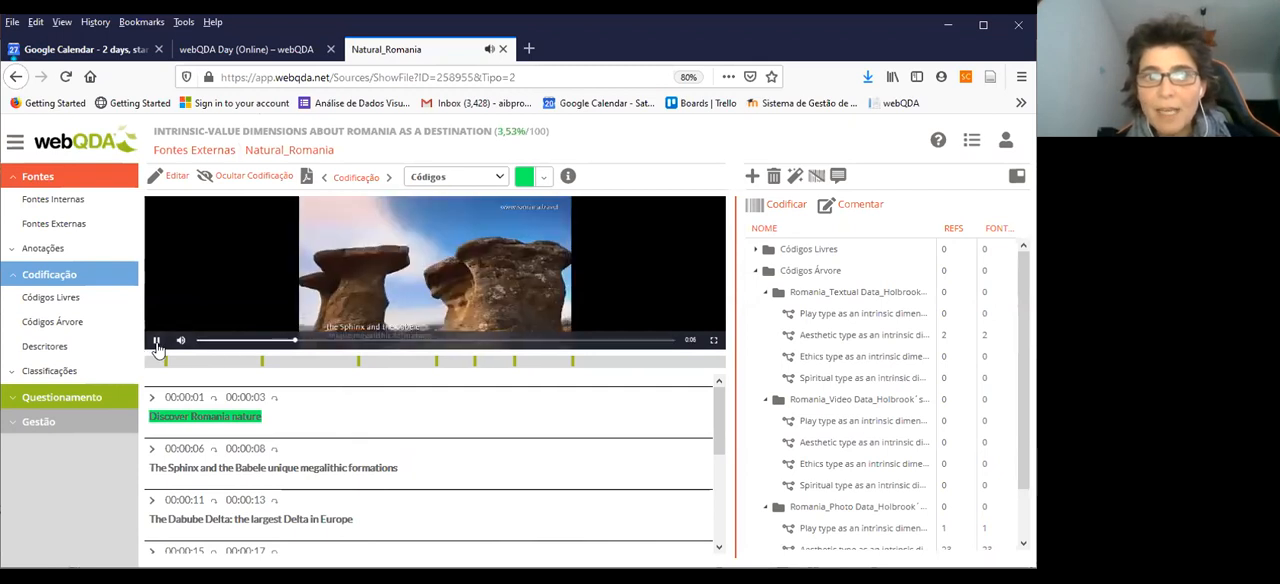
click(156, 340)
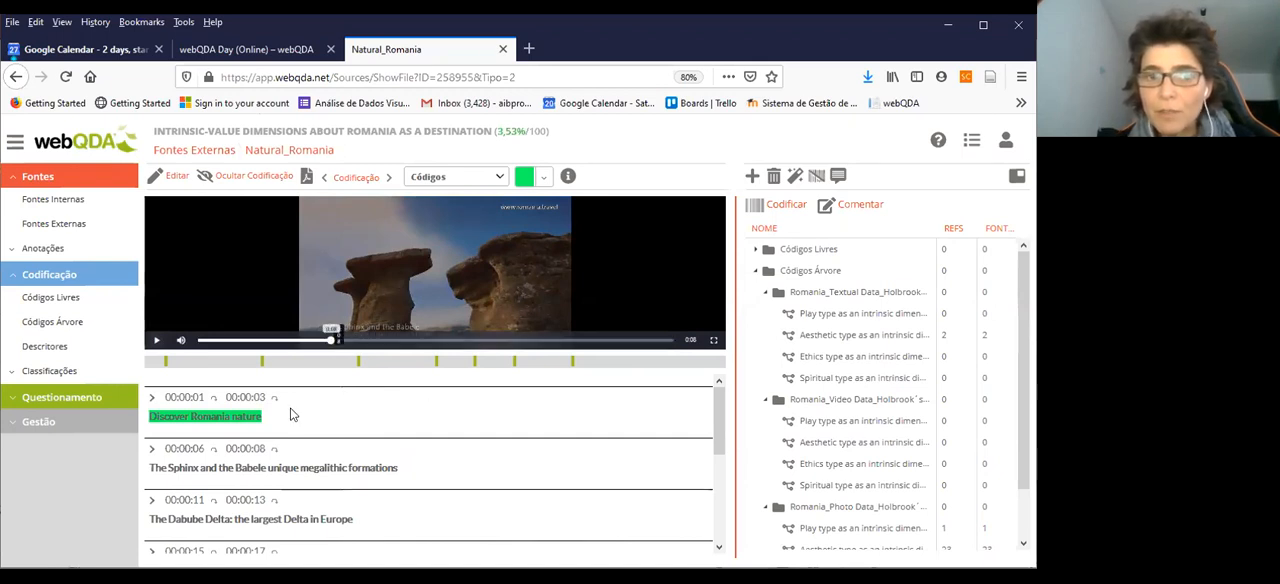
Play the video on to about 0:11 and examine the timed text descriptions beneath it
mouse_move(258, 418)
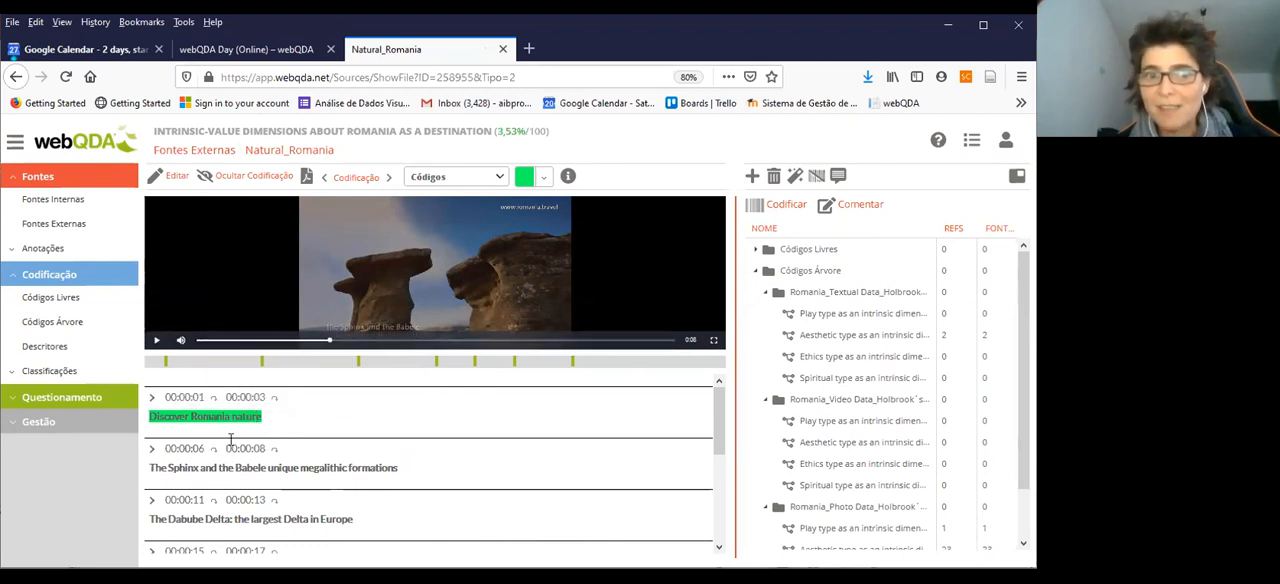
scroll(230, 440, down, 3)
scroll(233, 436, up, 3)
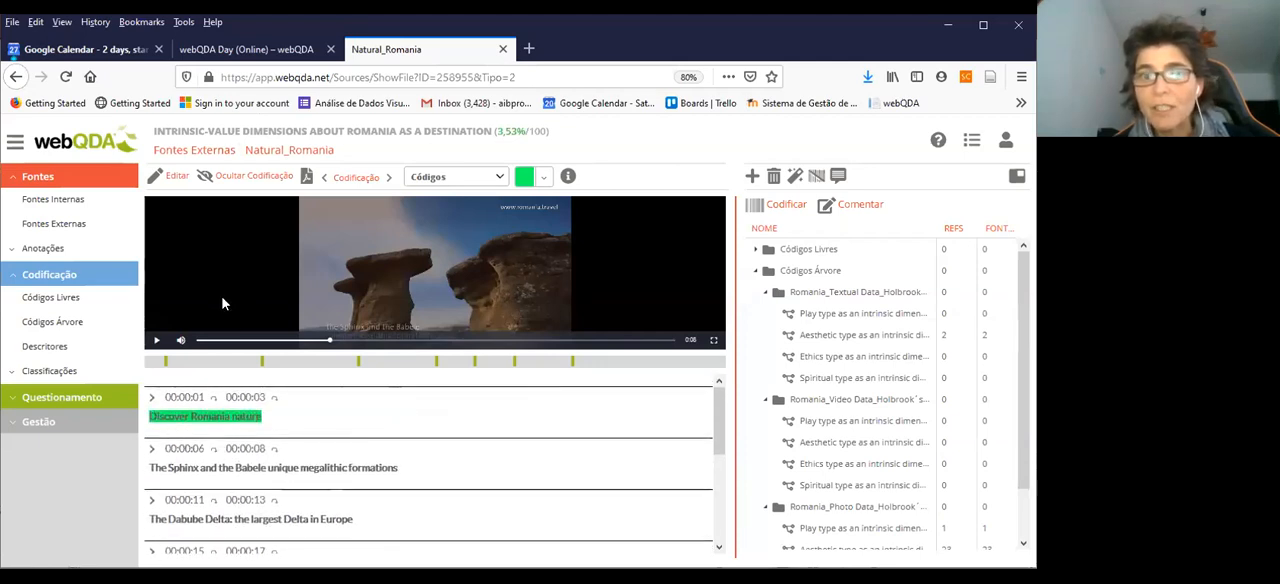
click(156, 341)
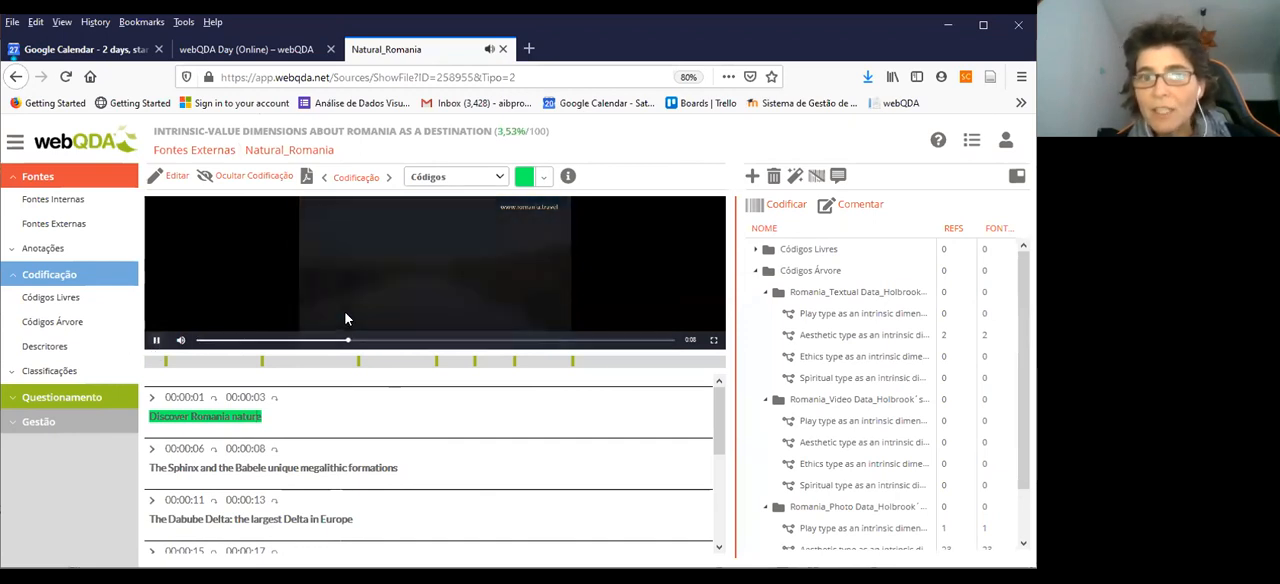
click(156, 341)
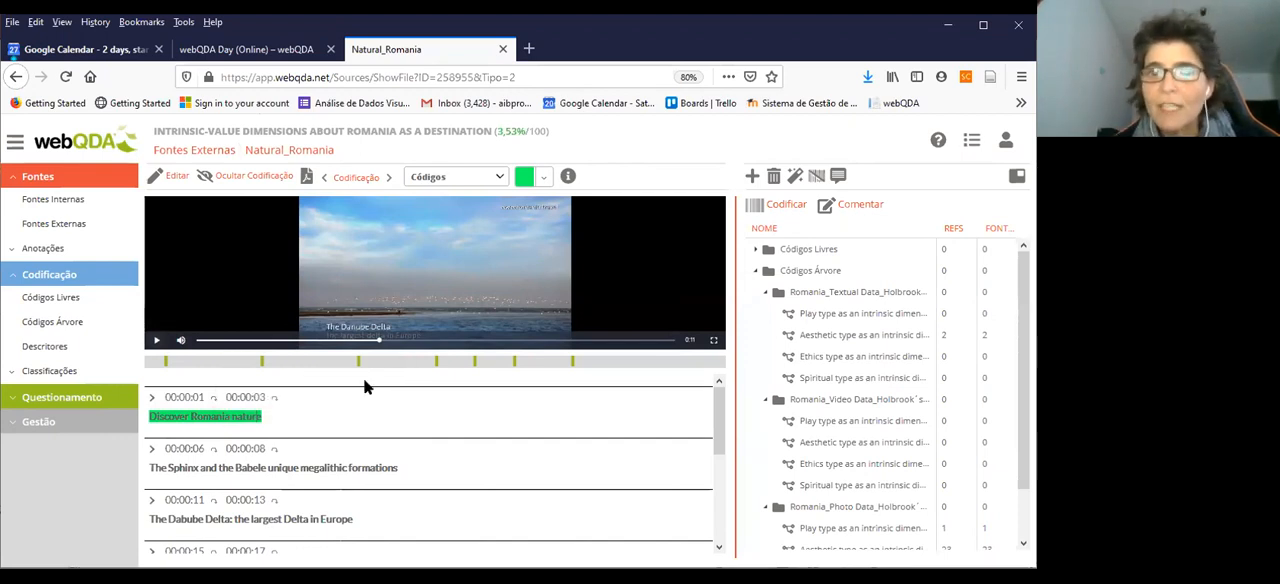
scroll(324, 426, down, 1)
scroll(324, 426, down, 1)
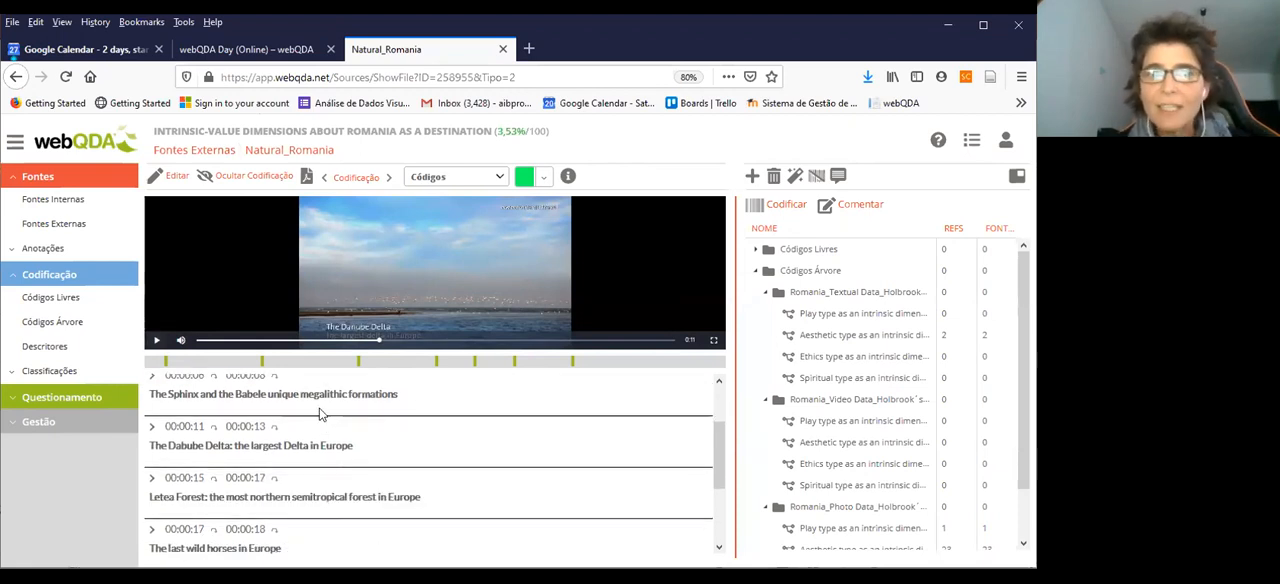
Open the project's Descritores list and expand the Classificações section
click(51, 346)
click(52, 371)
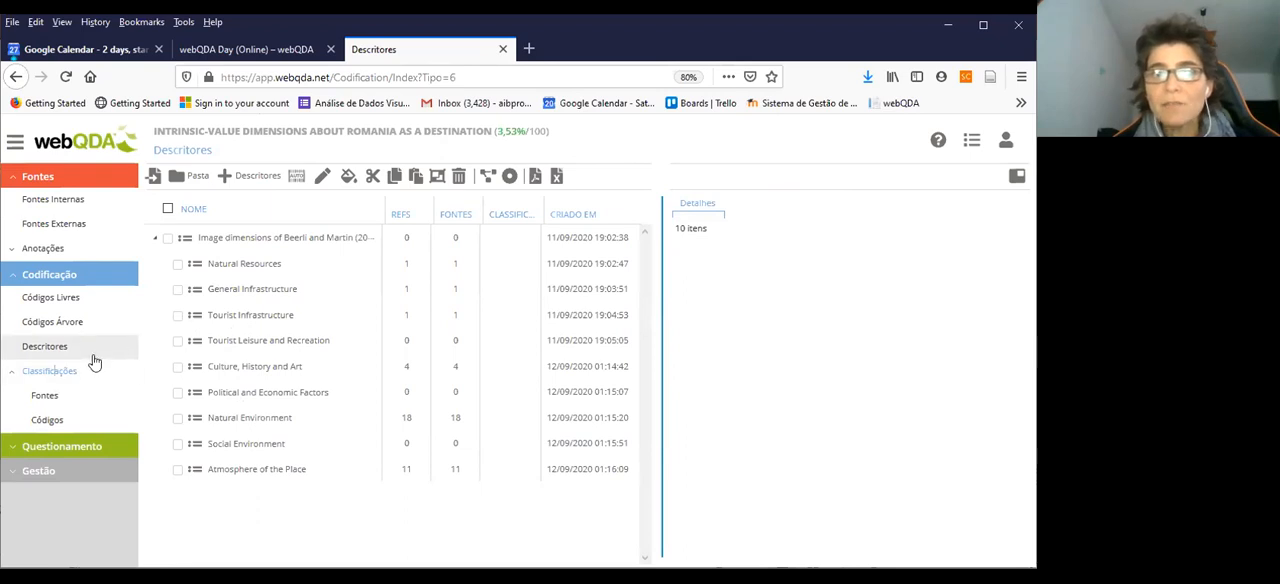
Select PH01_Natural Environment in the internal sources folder Photos_Facebook_DMO_Romania and expand the Questionamento section to view its query tools
click(73, 203)
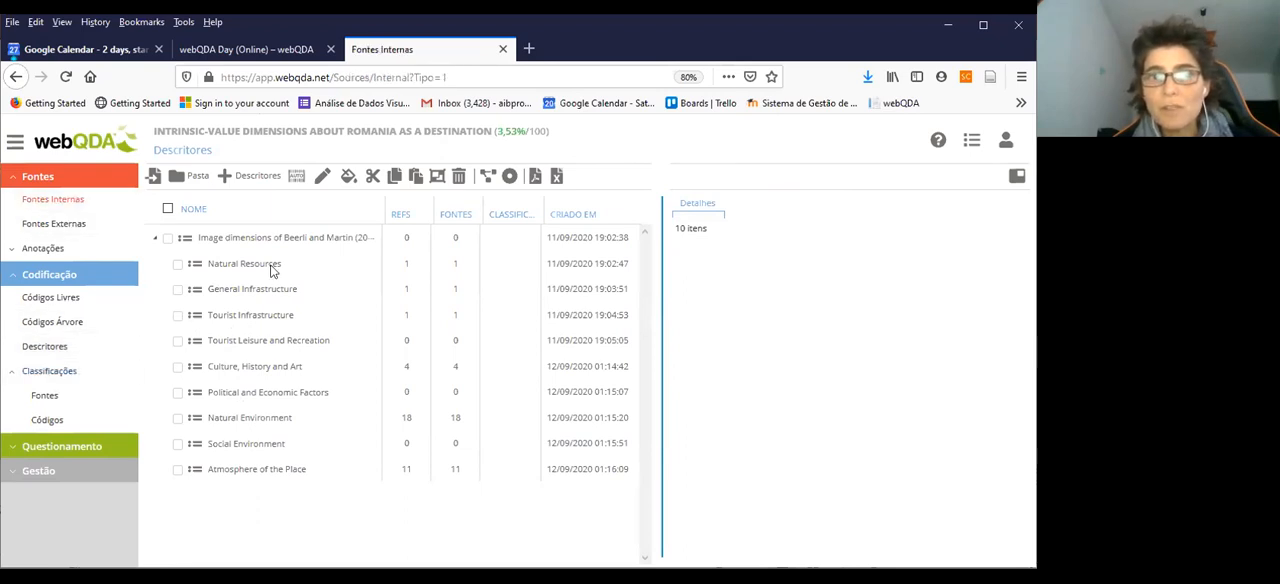
double_click(232, 238)
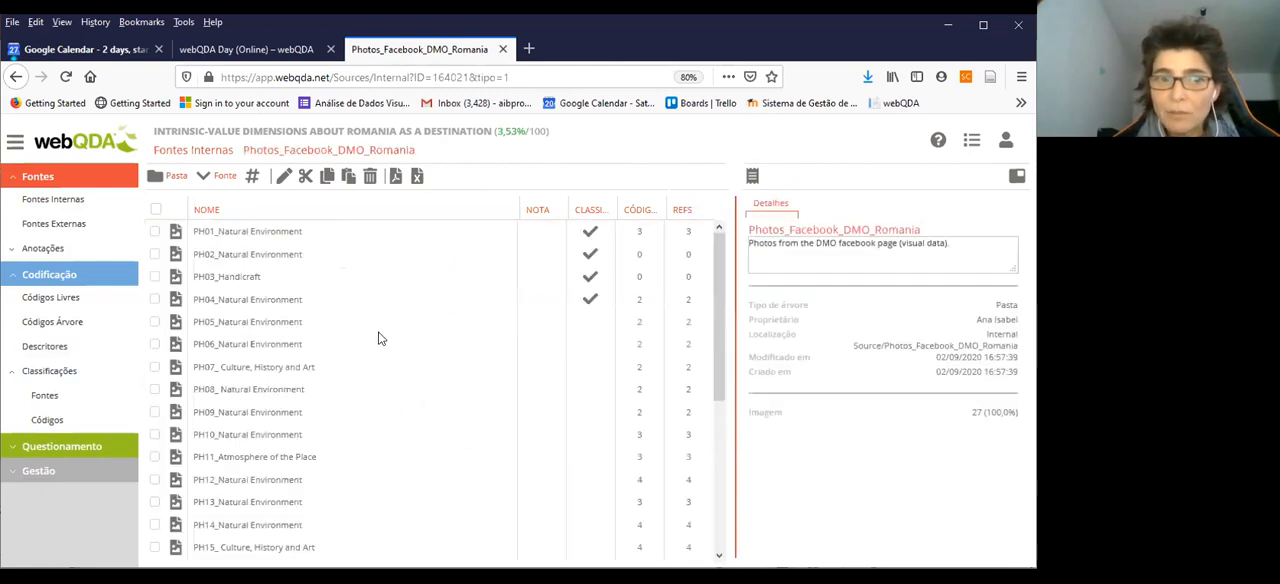
click(589, 231)
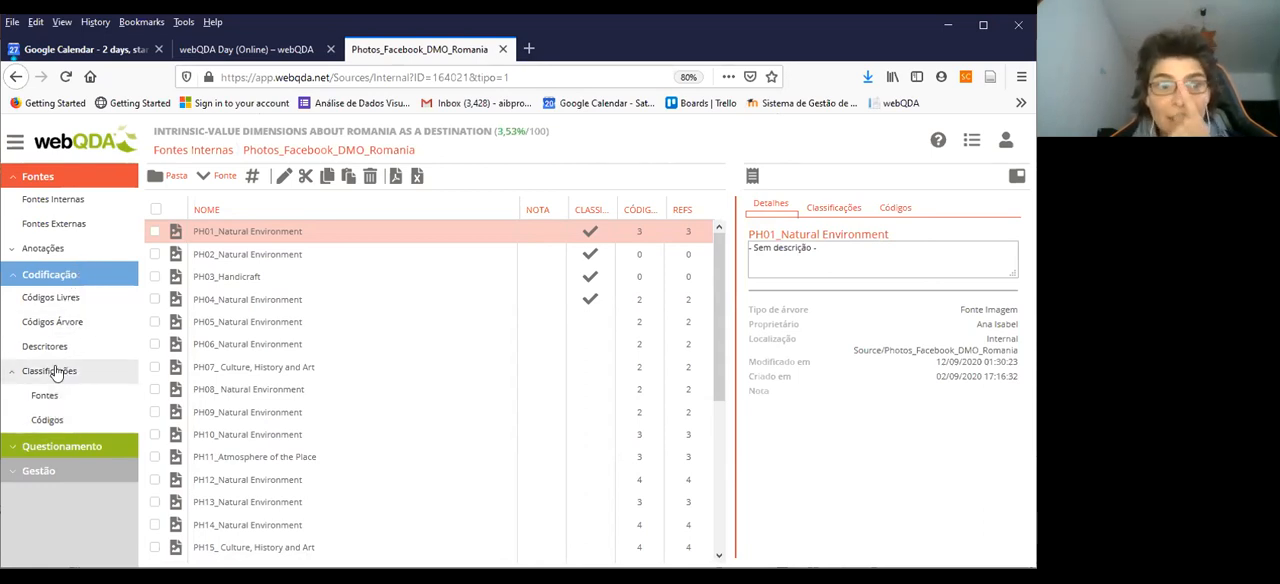
click(66, 450)
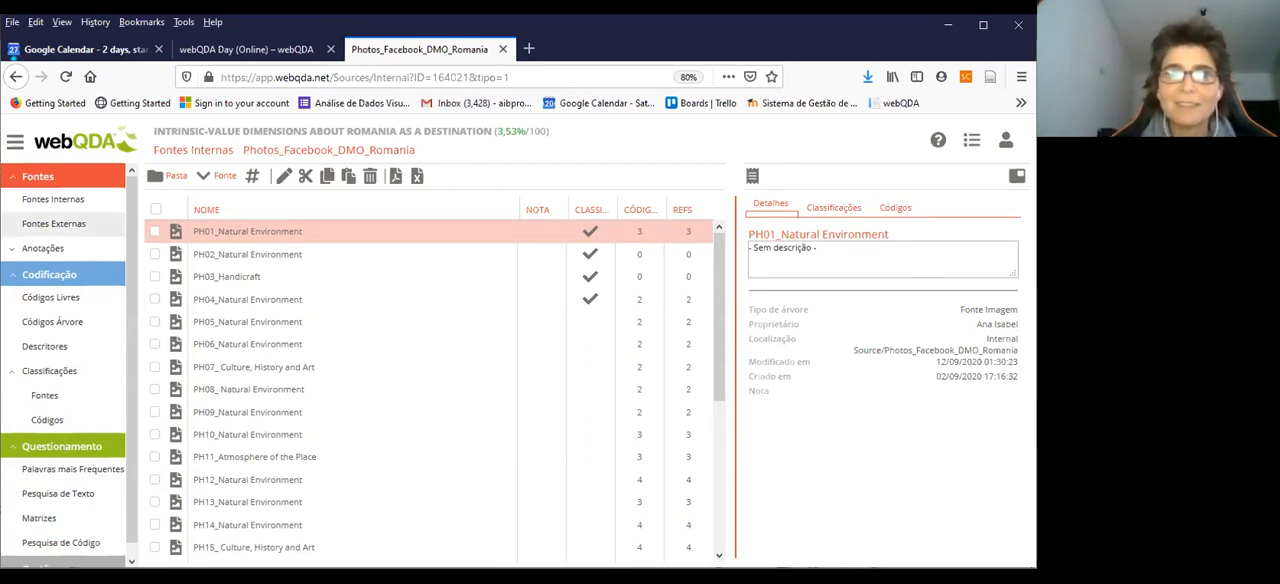
scroll(70, 97, down, 1)
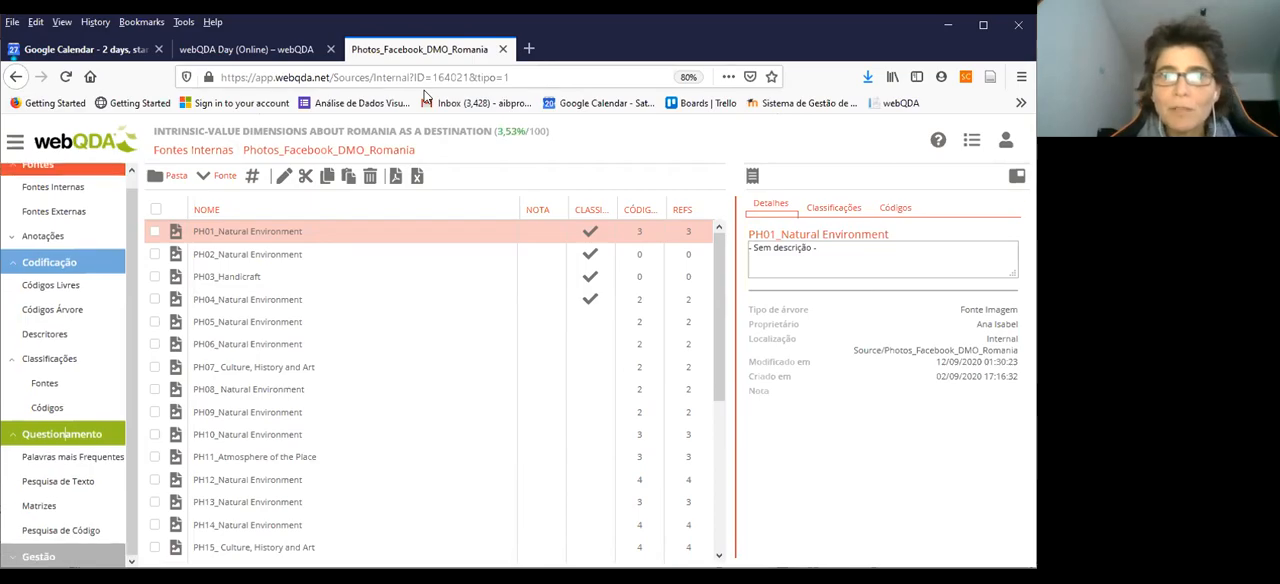